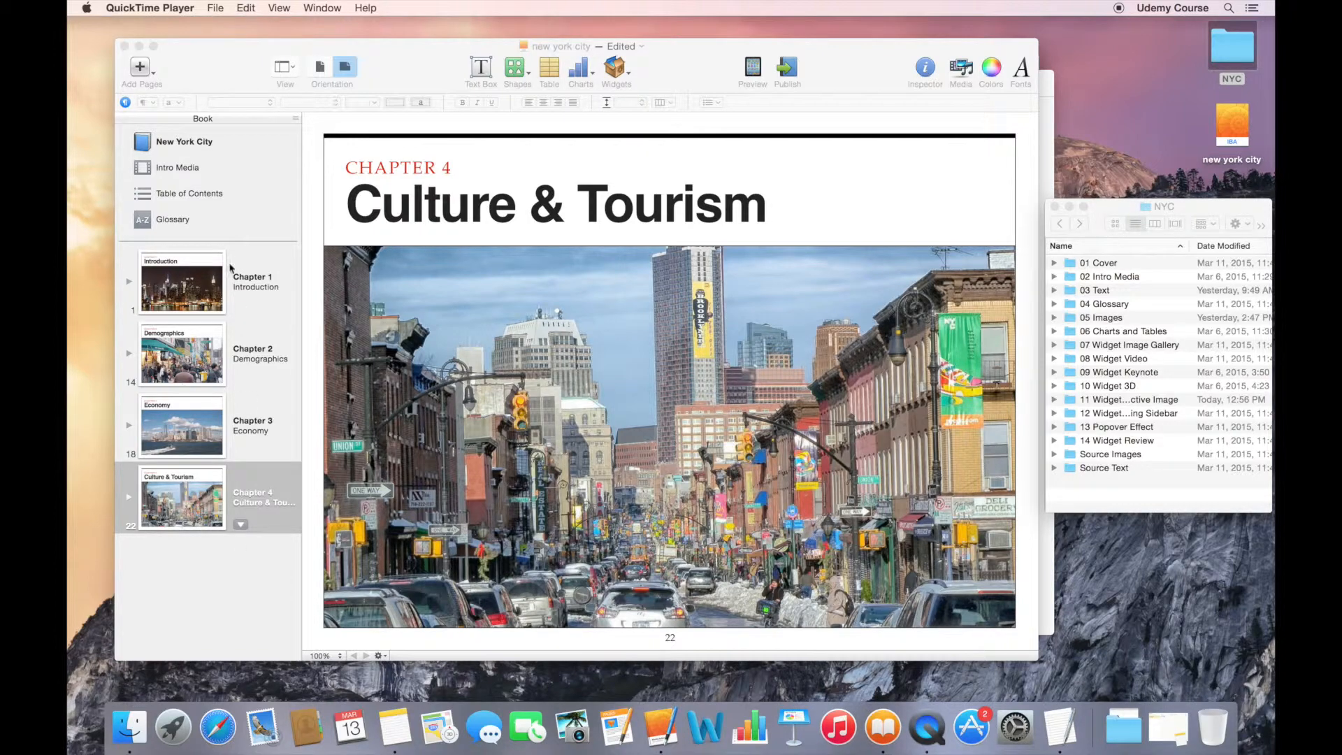
- Add a new chapter after Chapter 4 using the Chapter copy layout
click(158, 79)
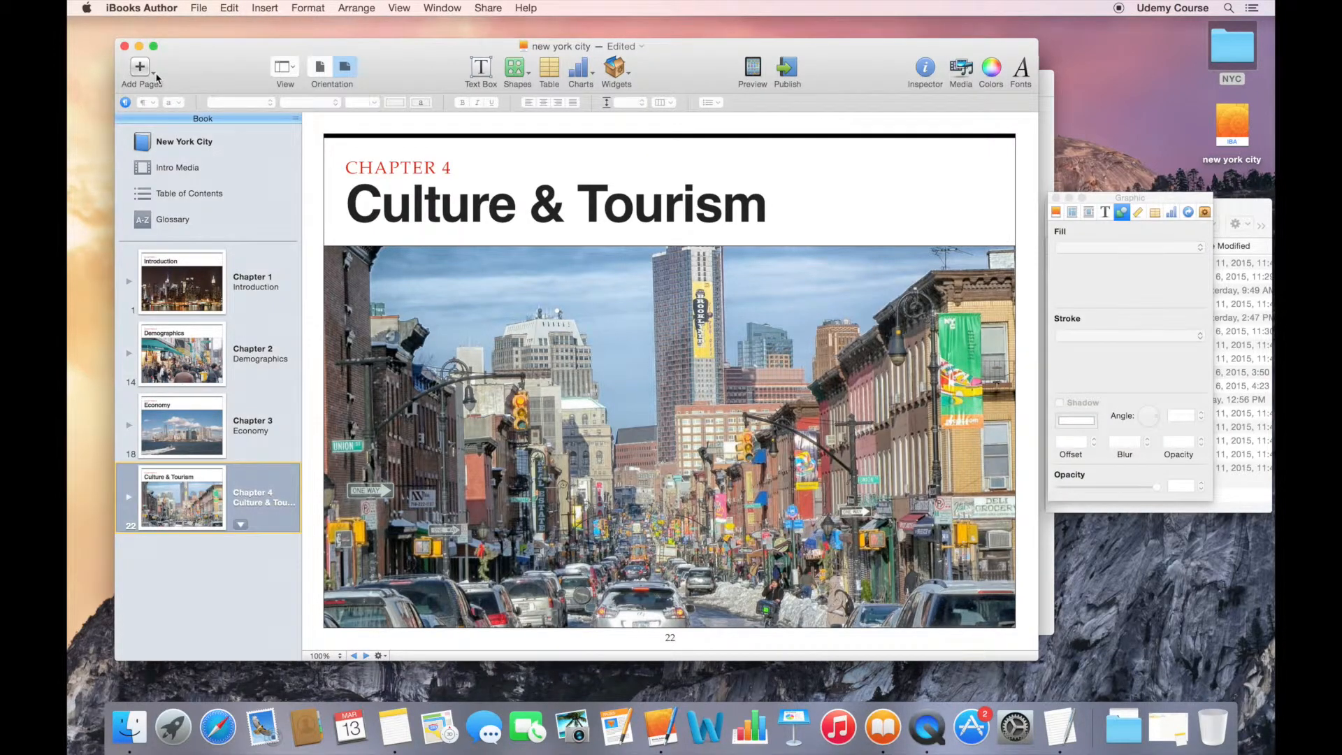
click(157, 78)
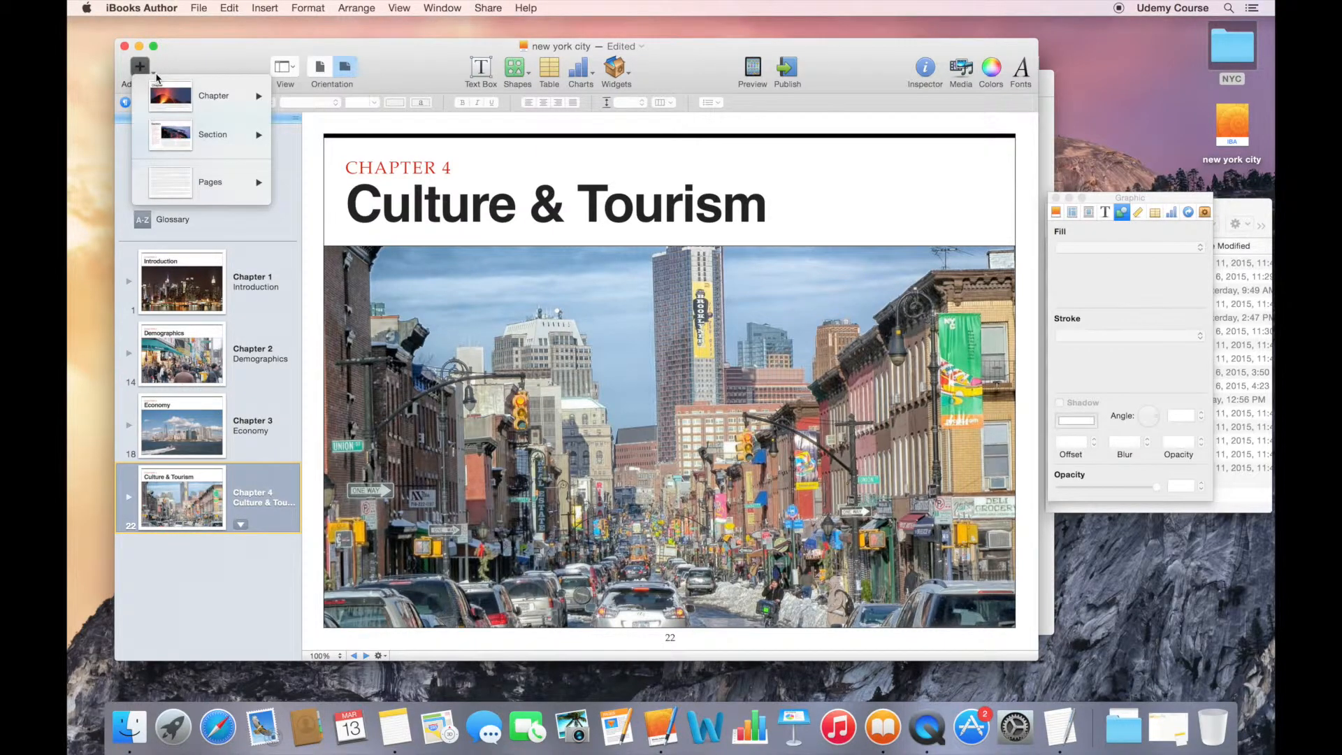
mouse_move(166, 96)
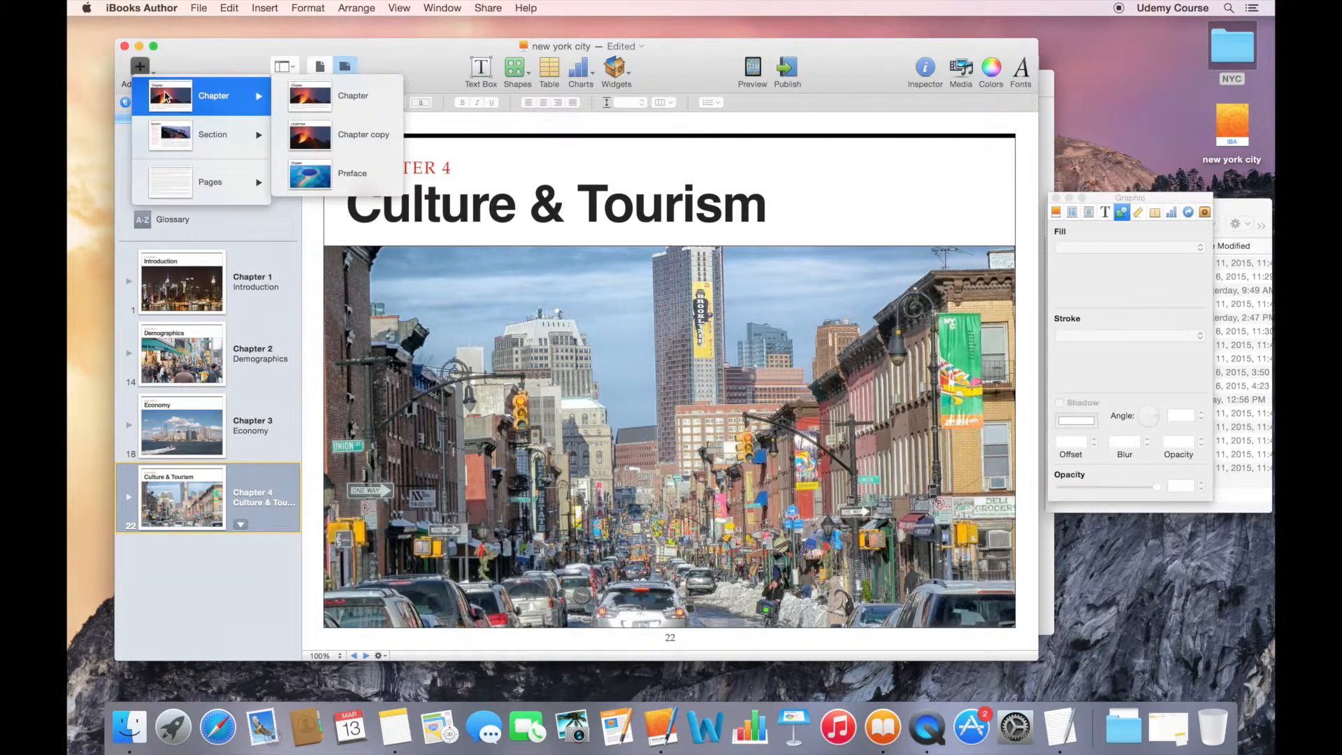
click(323, 135)
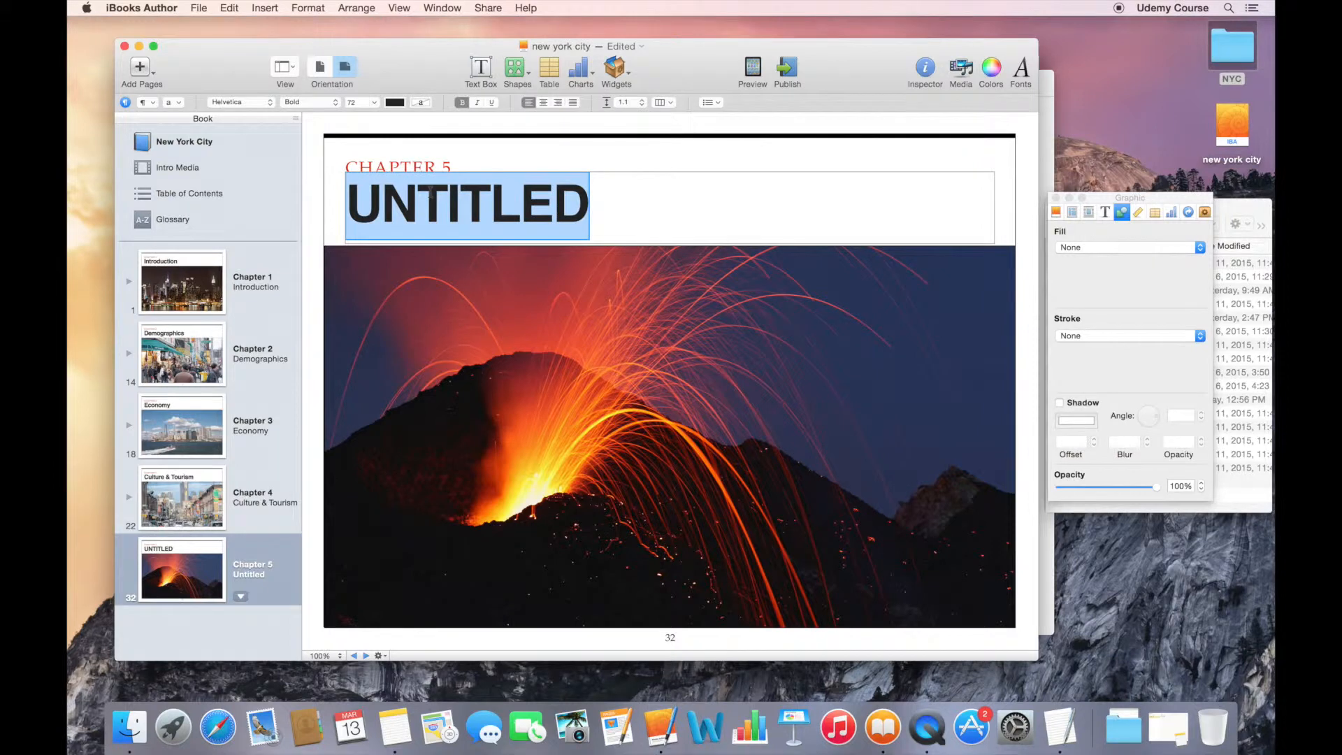
- Replace the placeholder title of Chapter 5 with "TEST YOUR KNOWLEDGE"
text(TEST YOUR NYC)
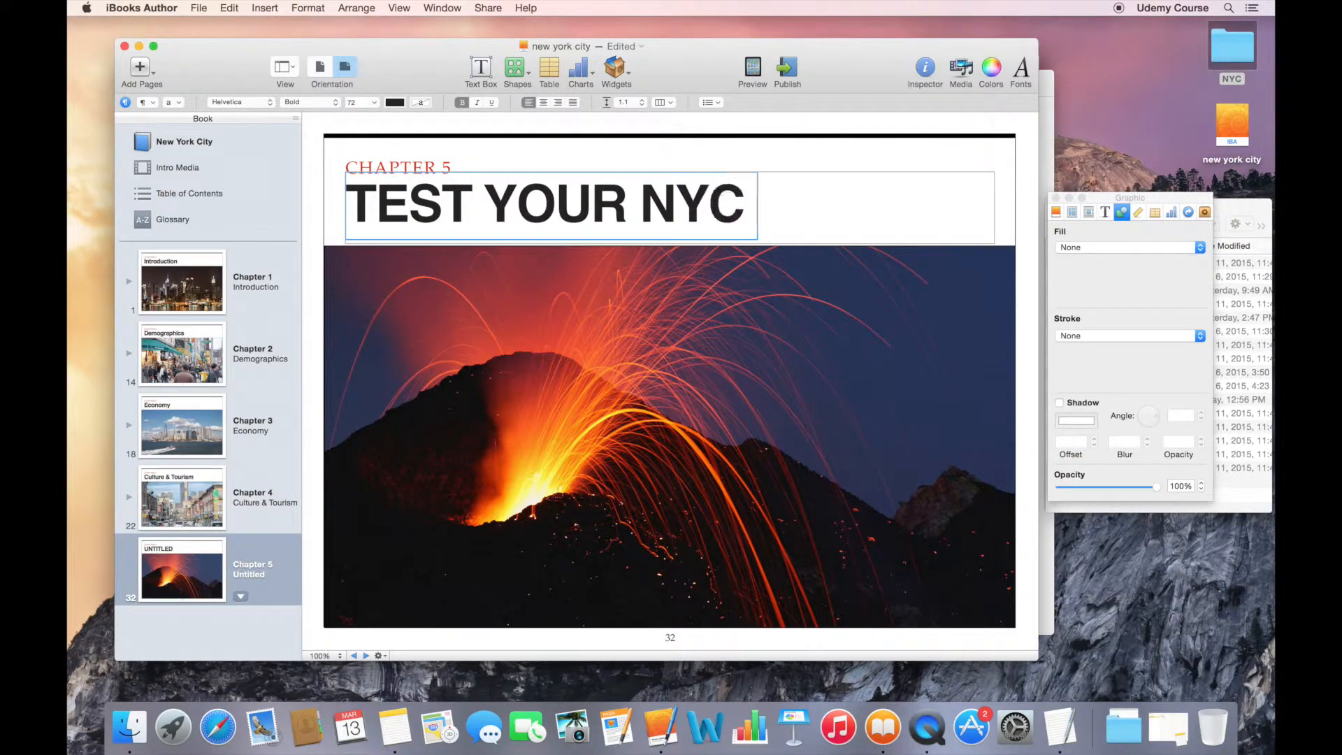
text( KNOWLE)
key(BackSpace)
key(BackSpace)
key(BackSpace)
key(BackSpace)
key(BackSpace)
key(BackSpace)
key(BackSpace)
key(super+z)
key(BackSpace)
key(BackSpace)
key(BackSpace)
key(BackSpace)
key(BackSpace)
key(BackSpace)
key(BackSpace)
key(BackSpace)
key(BackSpace)
key(BackSpace)
text(KN)
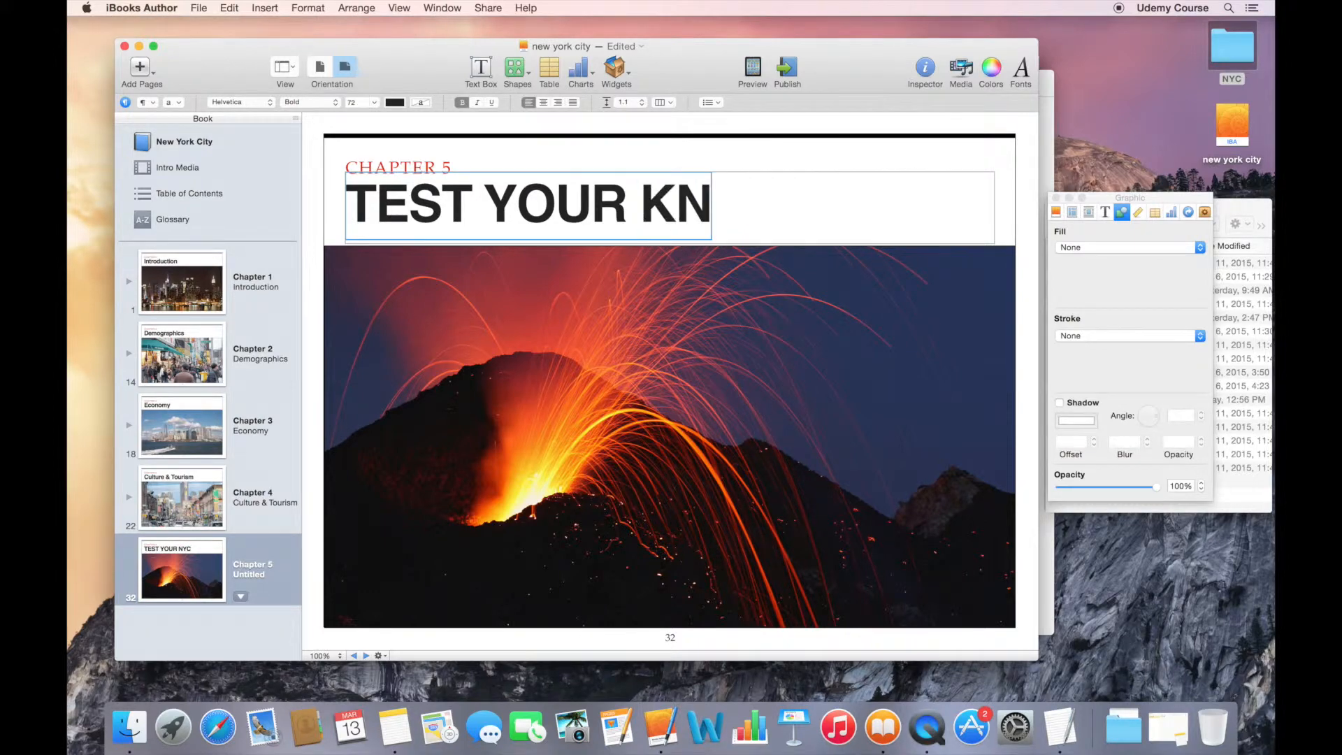
text(OWLEDGE)
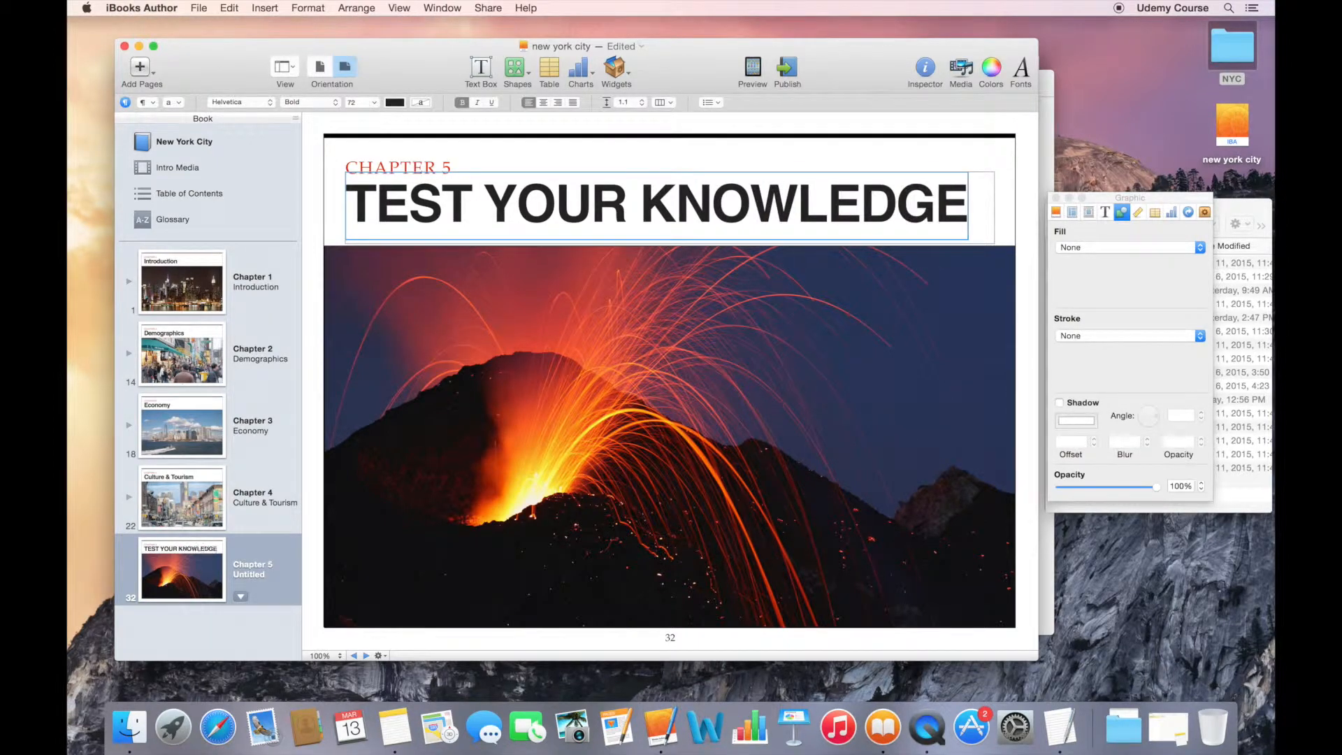
- Replace the chapter's volcano picture with the manhatt..._1280.jpg image from the 14 Widget Review folder in Finder
click(1053, 432)
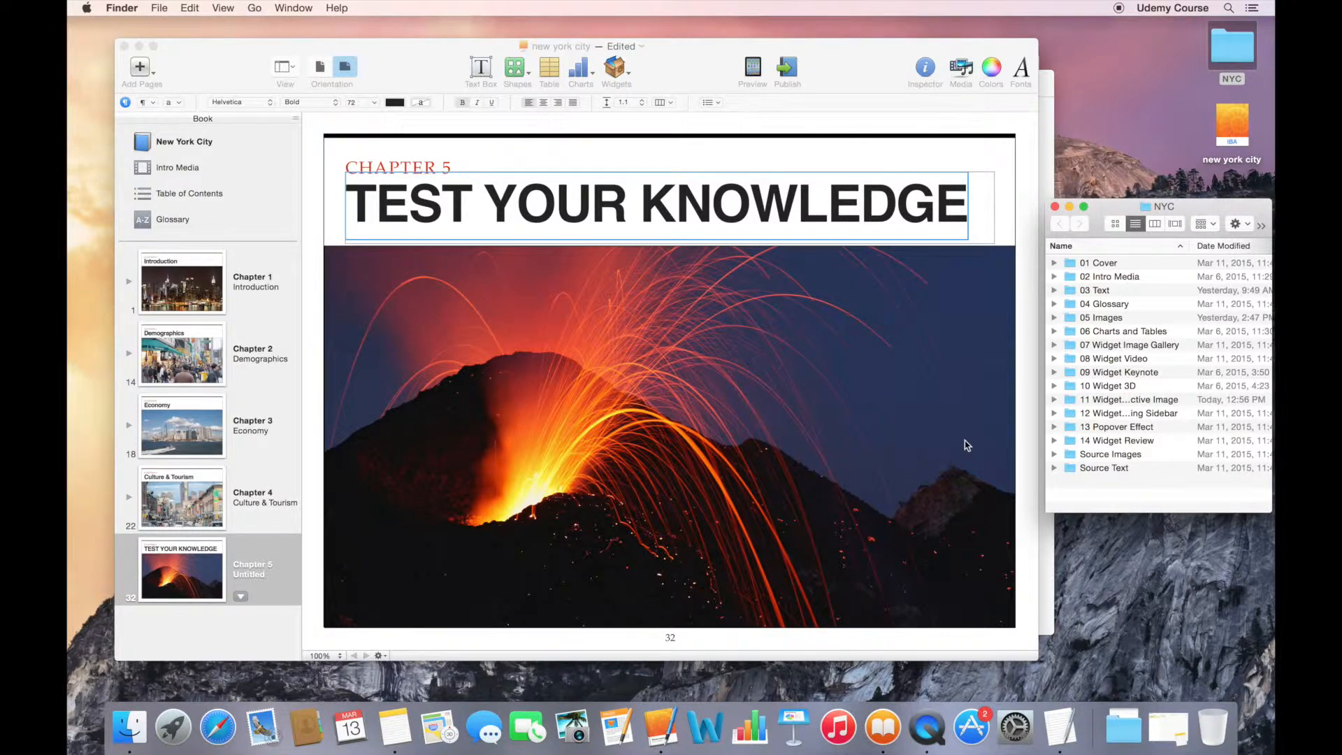
click(1054, 440)
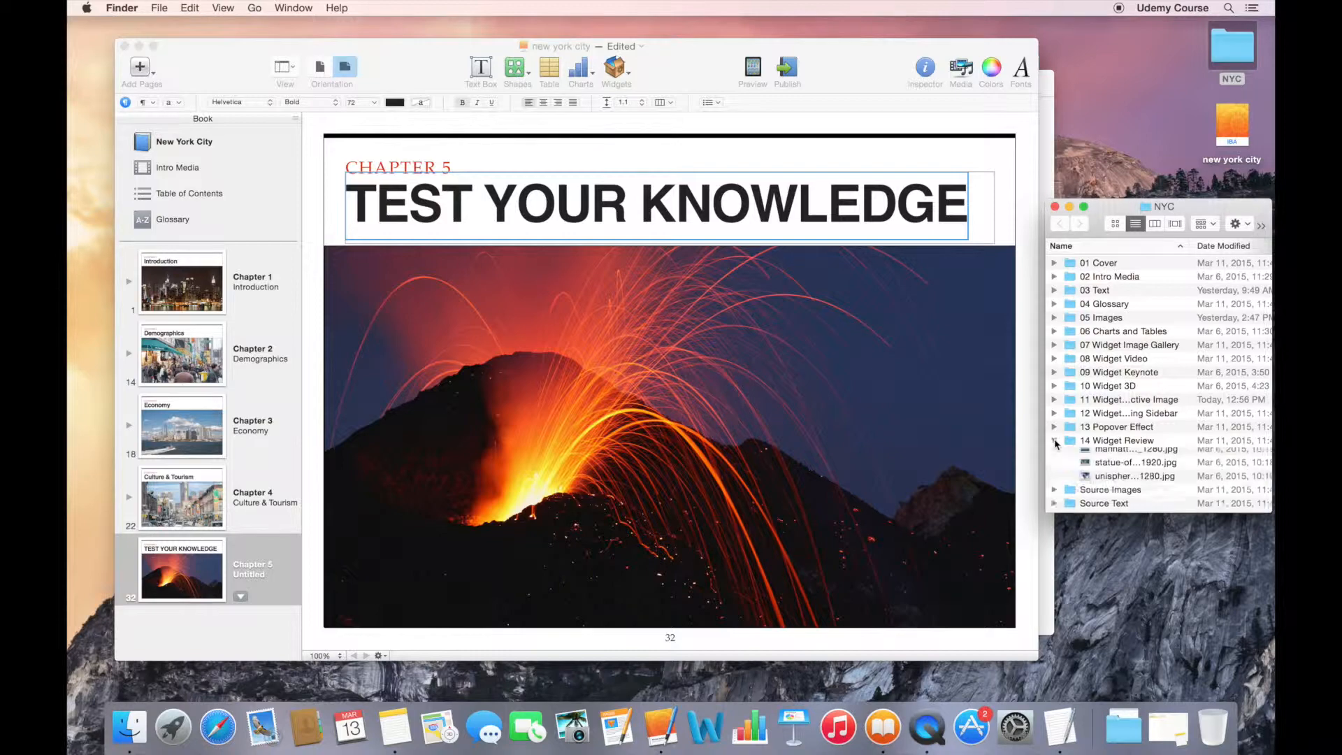
scroll(1099, 449, down, 2)
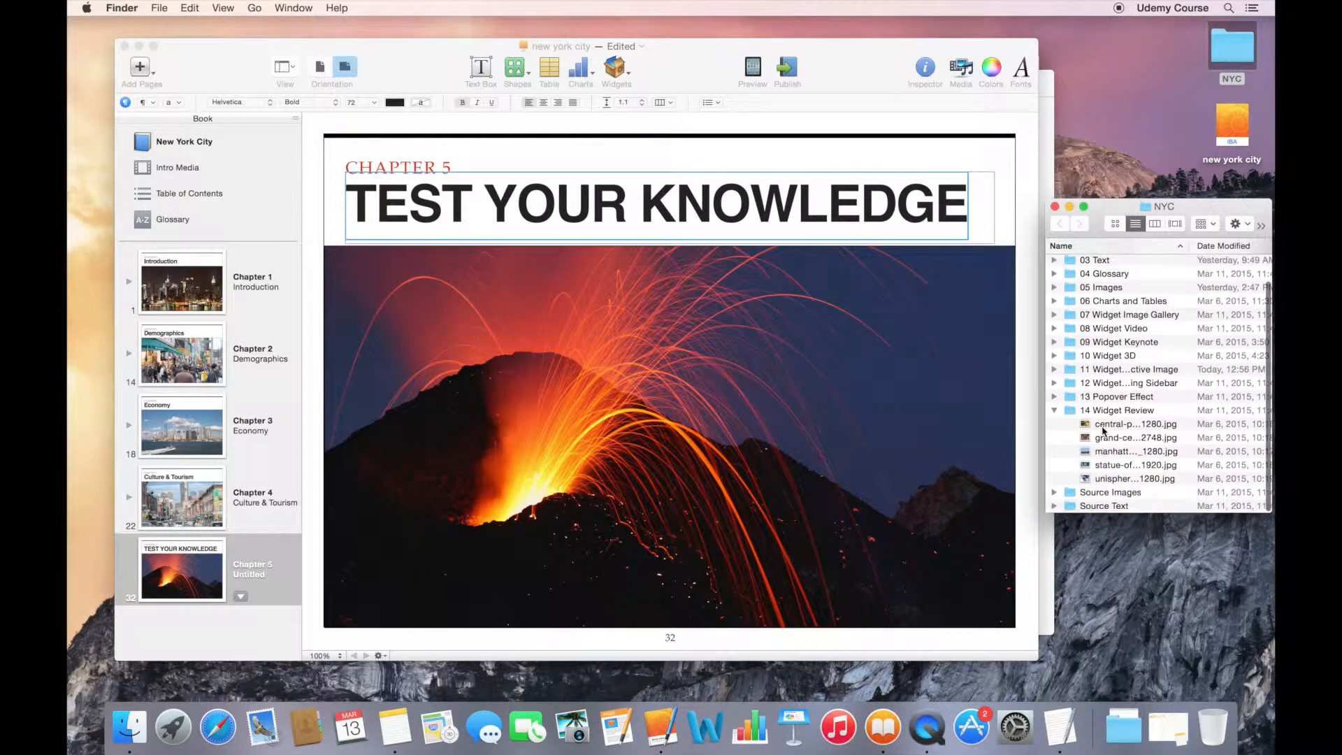
drag(1104, 452, 834, 458)
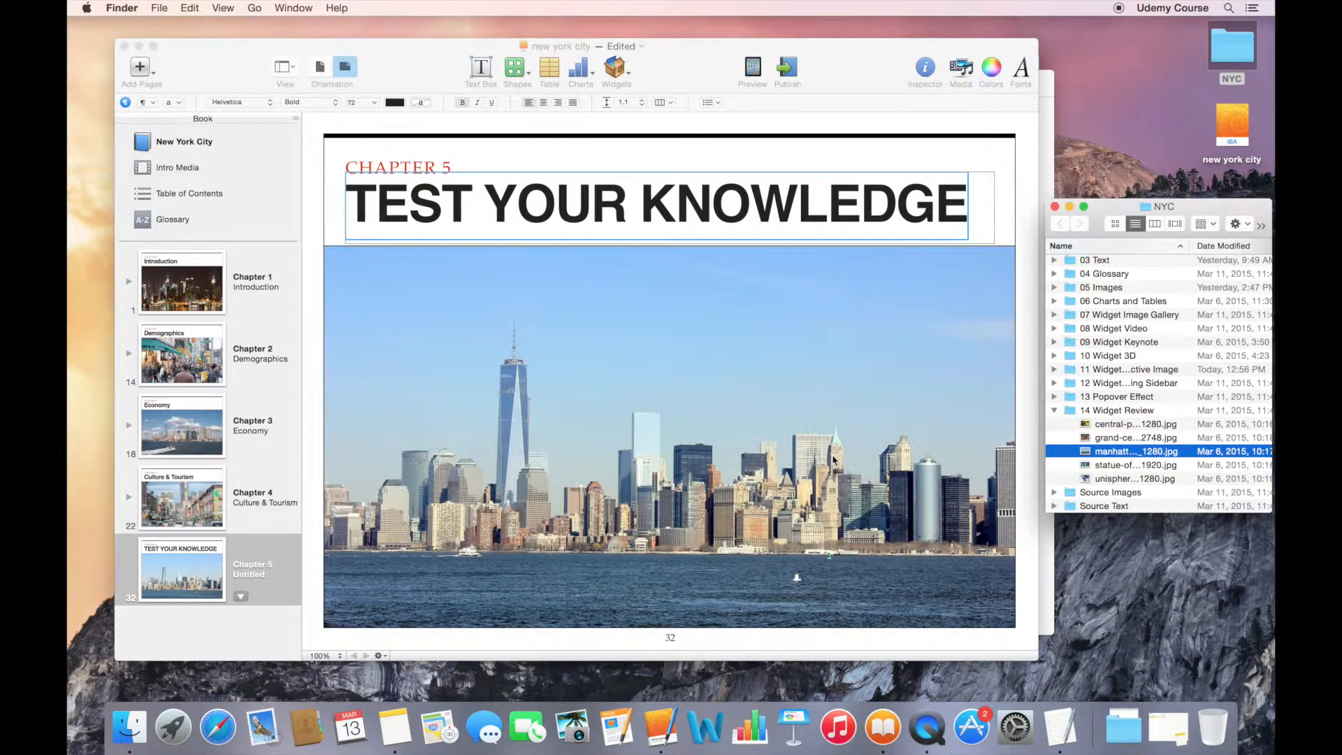
- Back in iBooks Author, add a Blank page to Chapter 5 and insert a Review widget on it
click(155, 73)
mouse_move(201, 199)
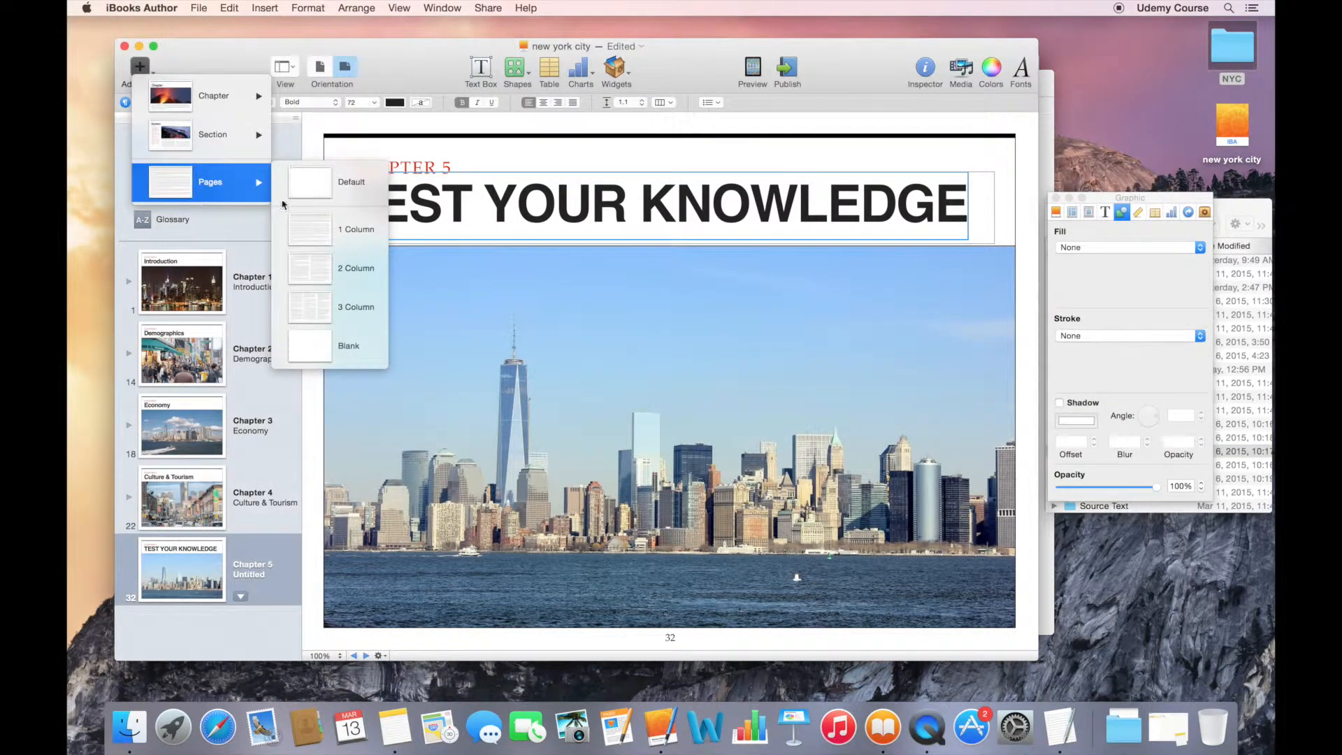
click(321, 341)
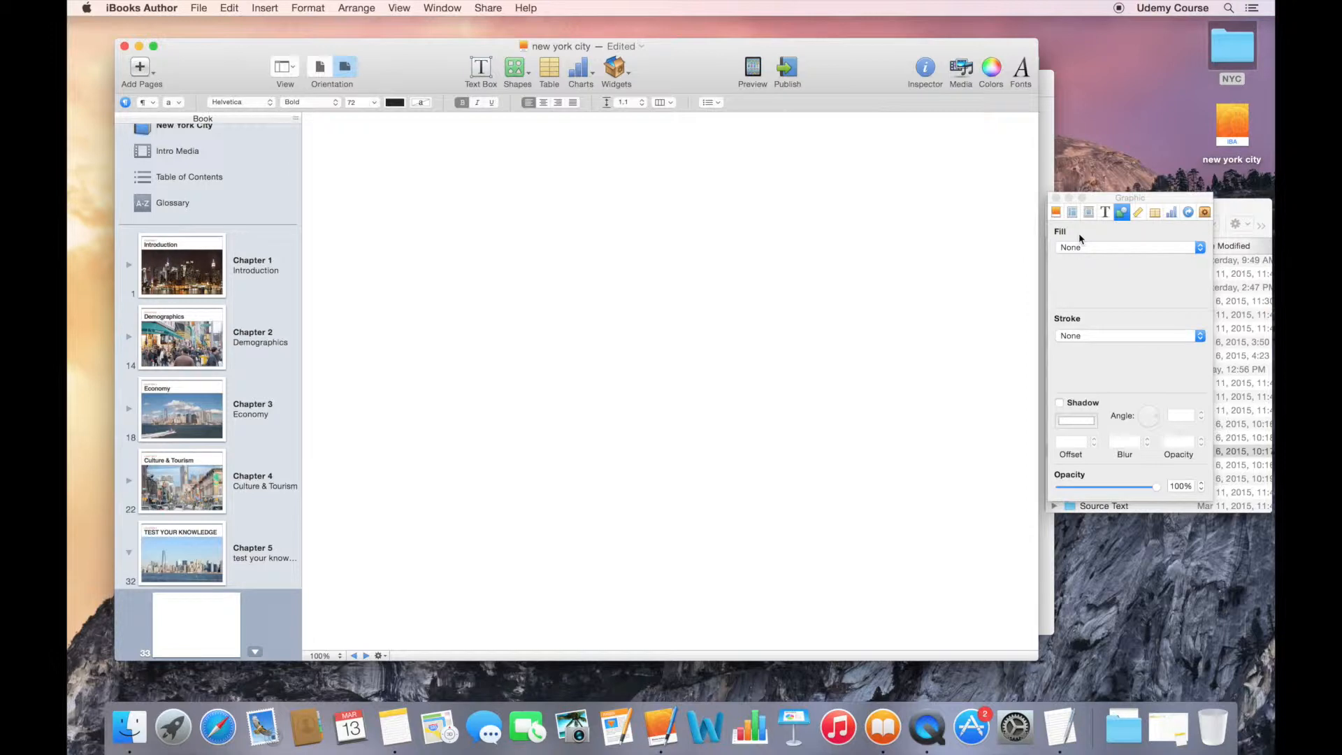
click(615, 70)
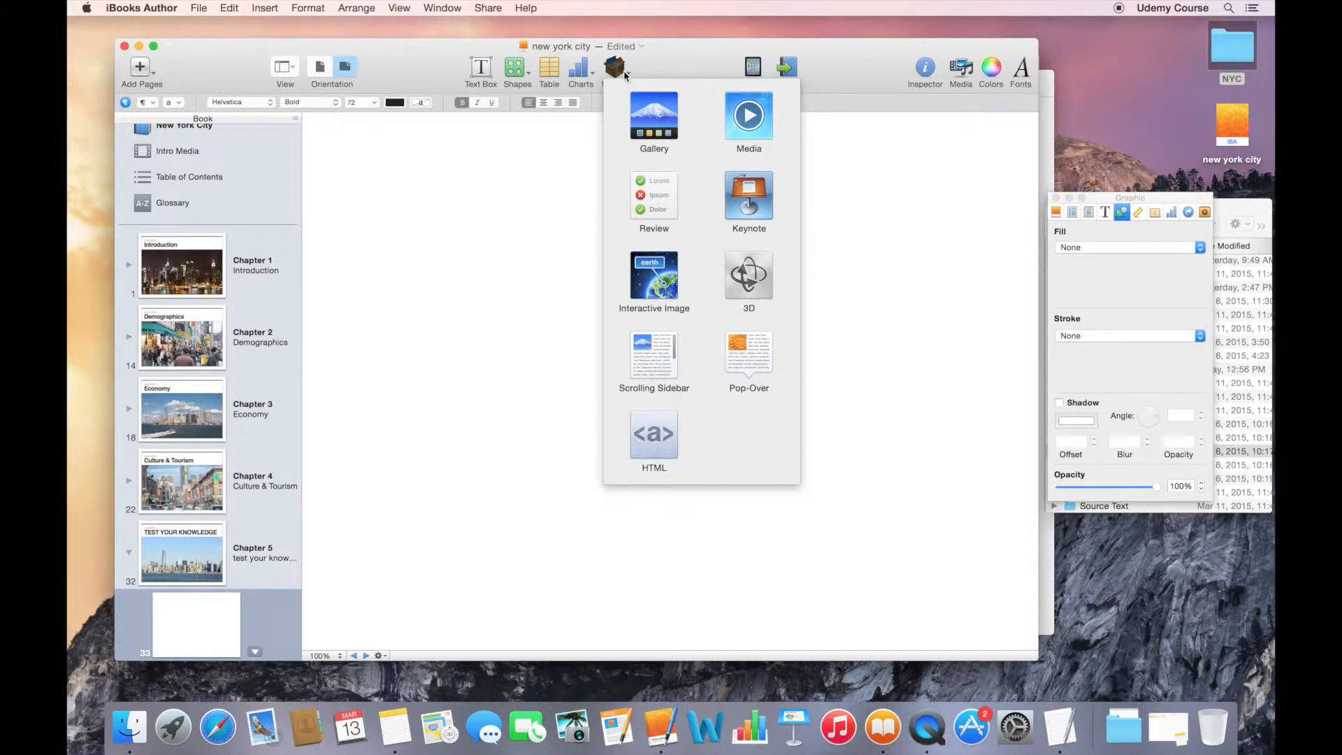
click(669, 189)
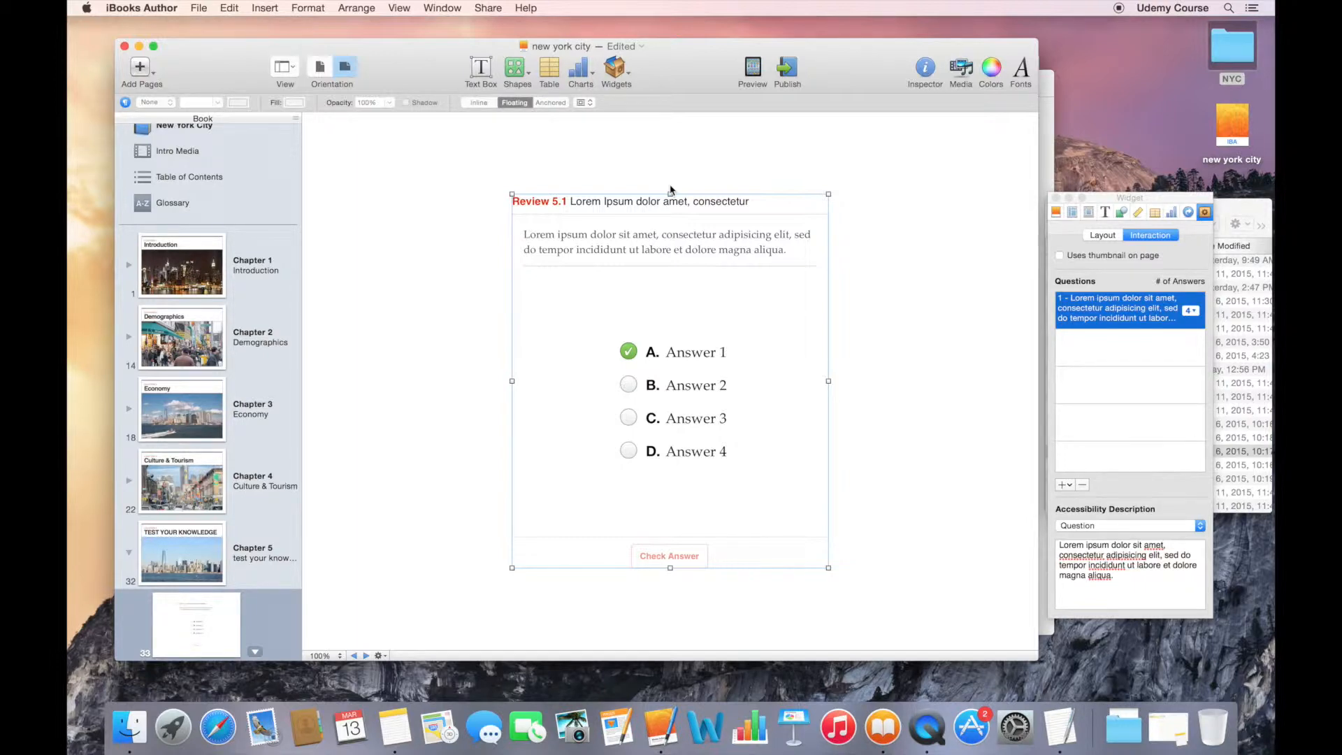
click(273, 6)
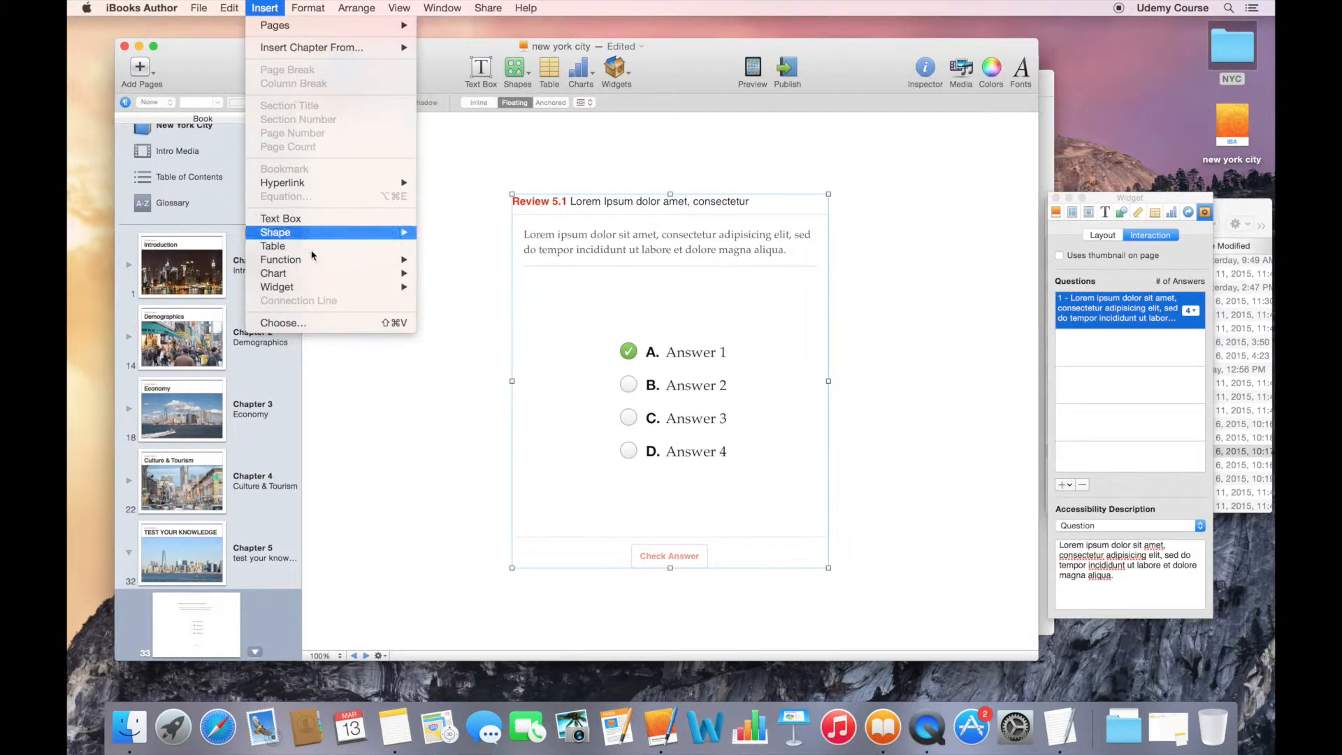
mouse_move(316, 289)
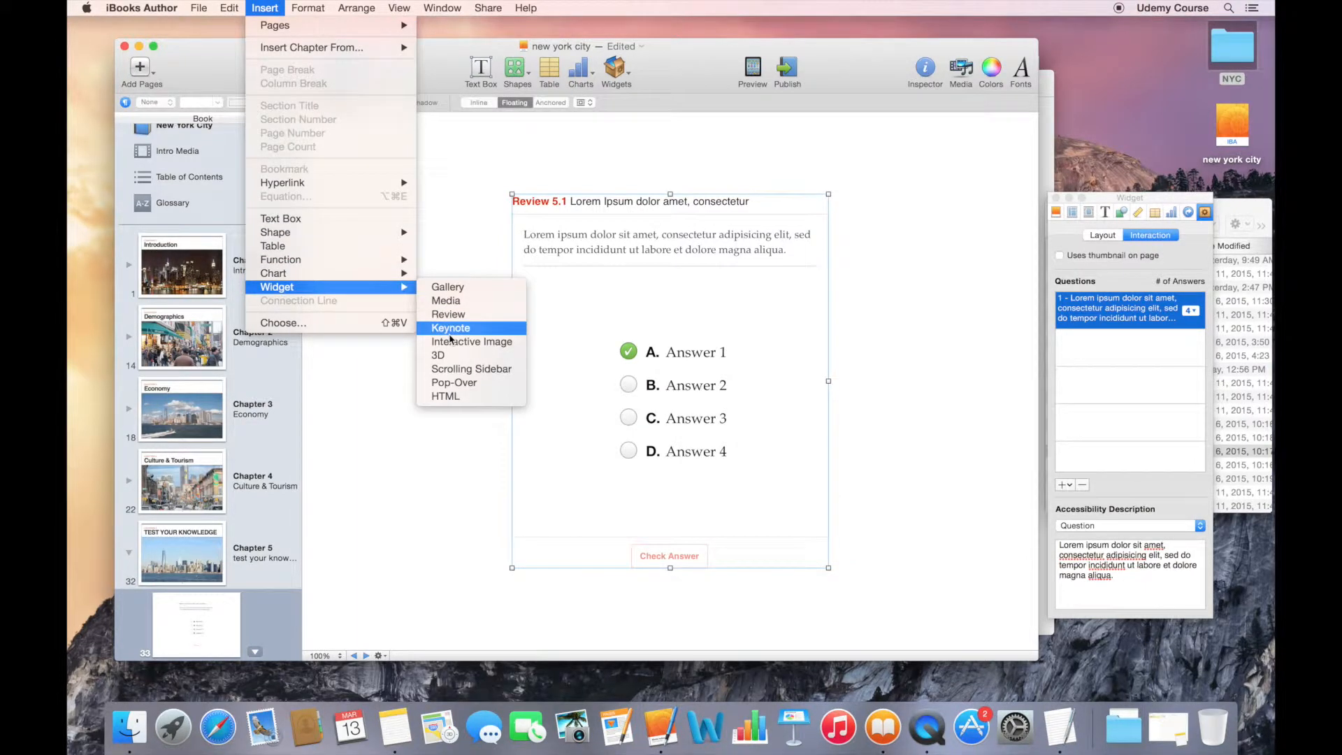
click(689, 340)
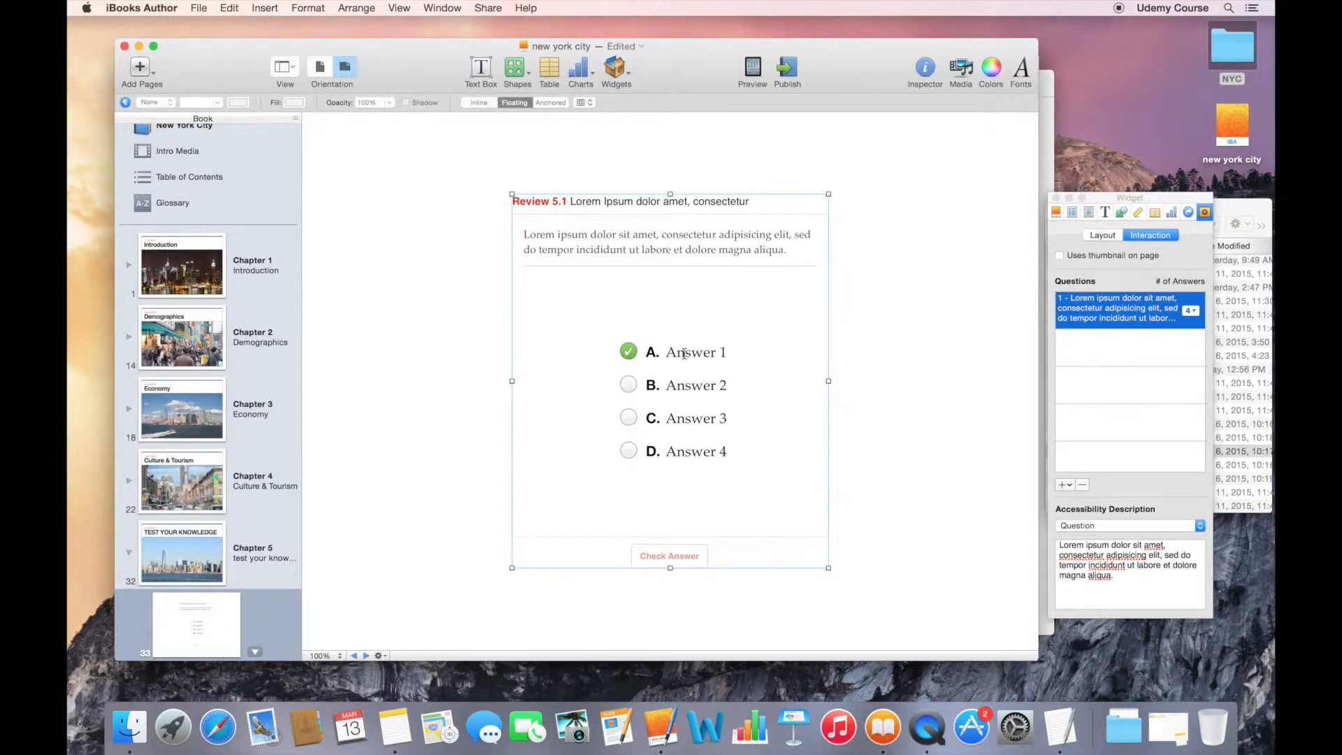
- Replace the Review widget's placeholder title with "Test Your Knolwedge"
double_click(589, 204)
text(test)
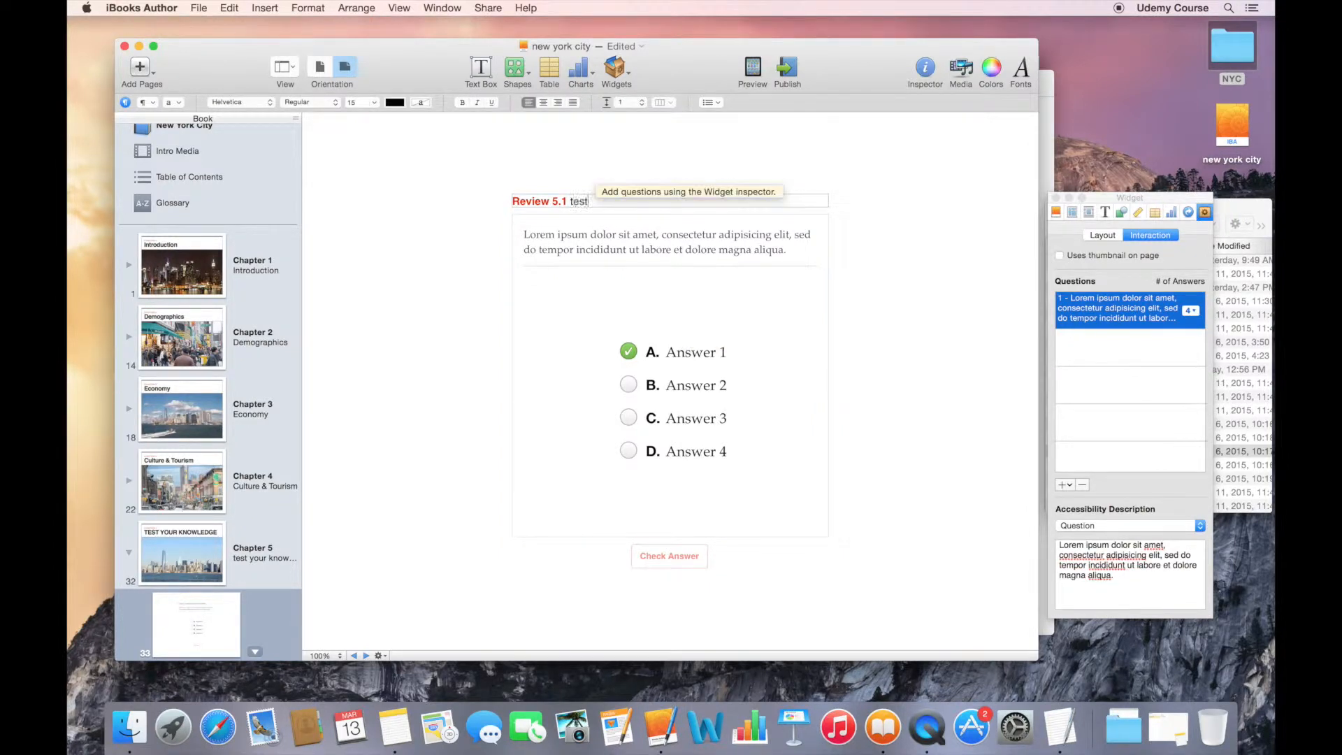
text( Your Kn)
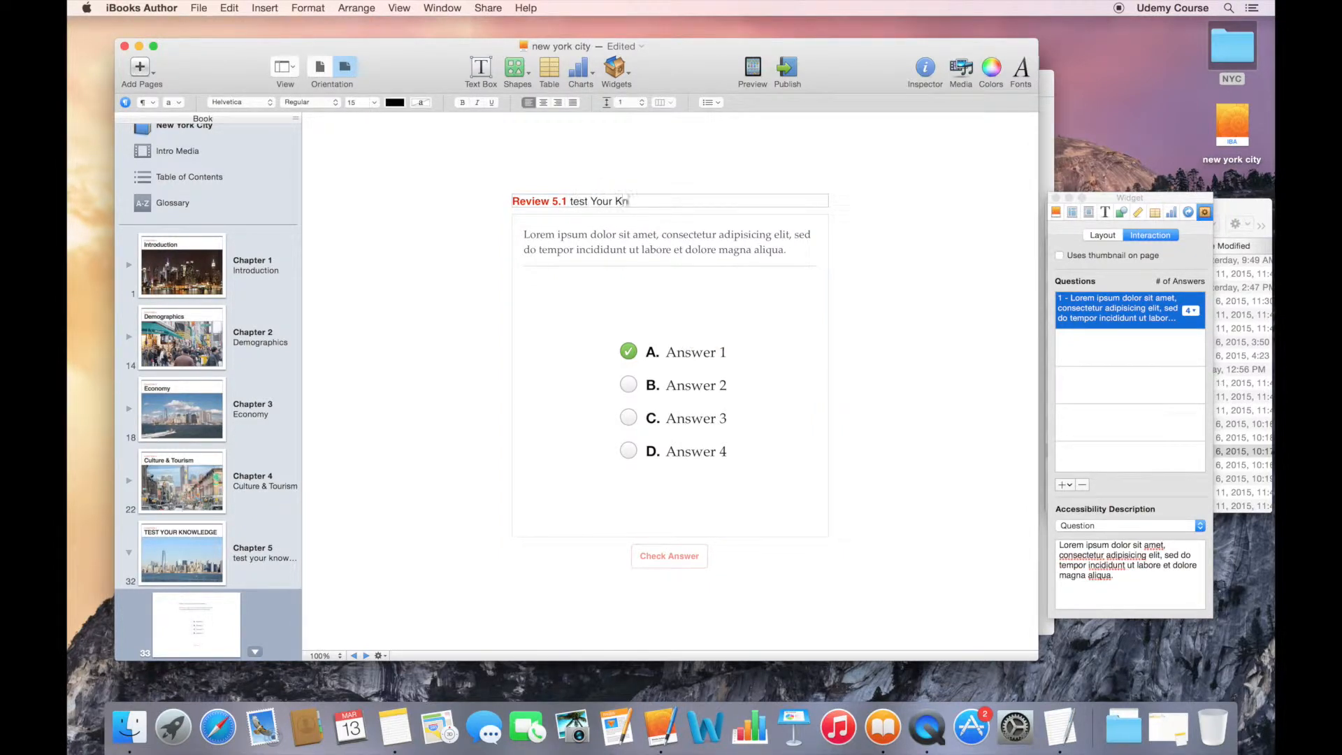
text(olwedge)
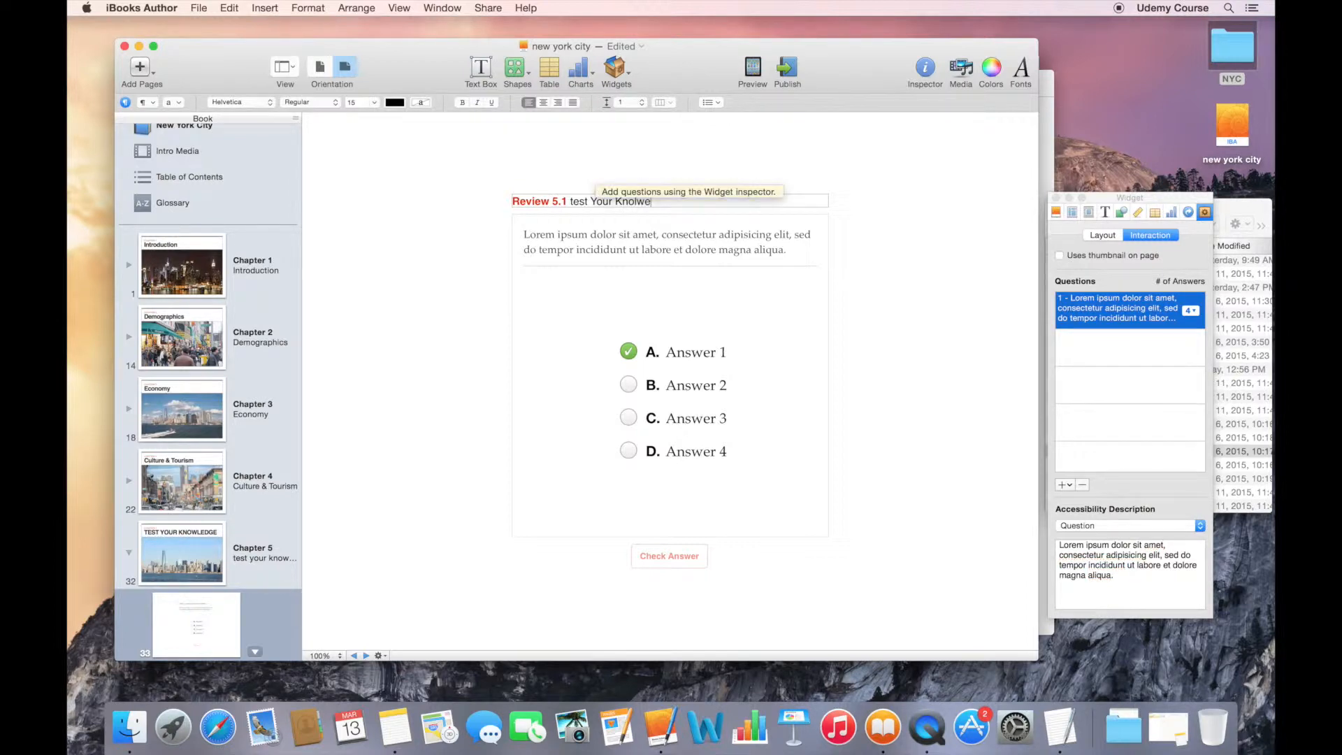
click(574, 200)
key(BackSpace)
text(T)
- Mark answer B as the correct answer to the first review question
click(570, 251)
triple_click(571, 251)
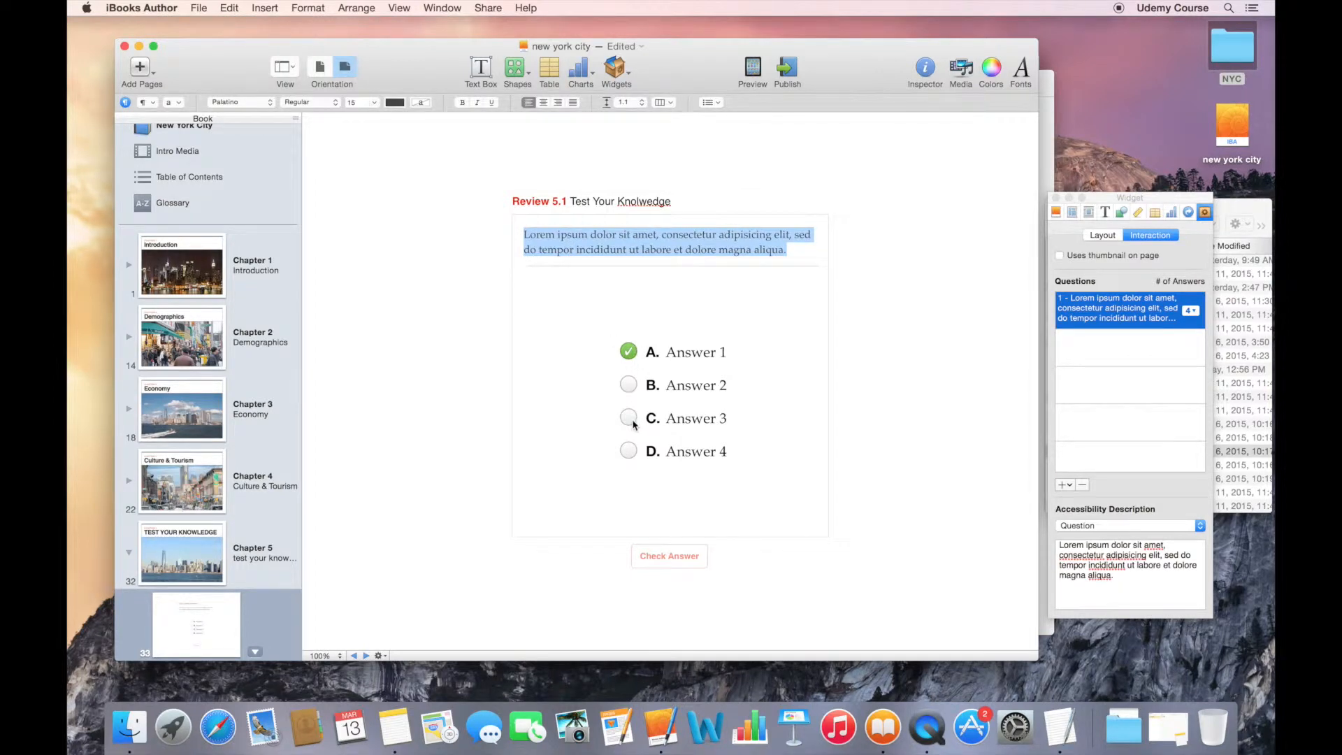
click(629, 418)
click(628, 384)
click(628, 353)
click(628, 385)
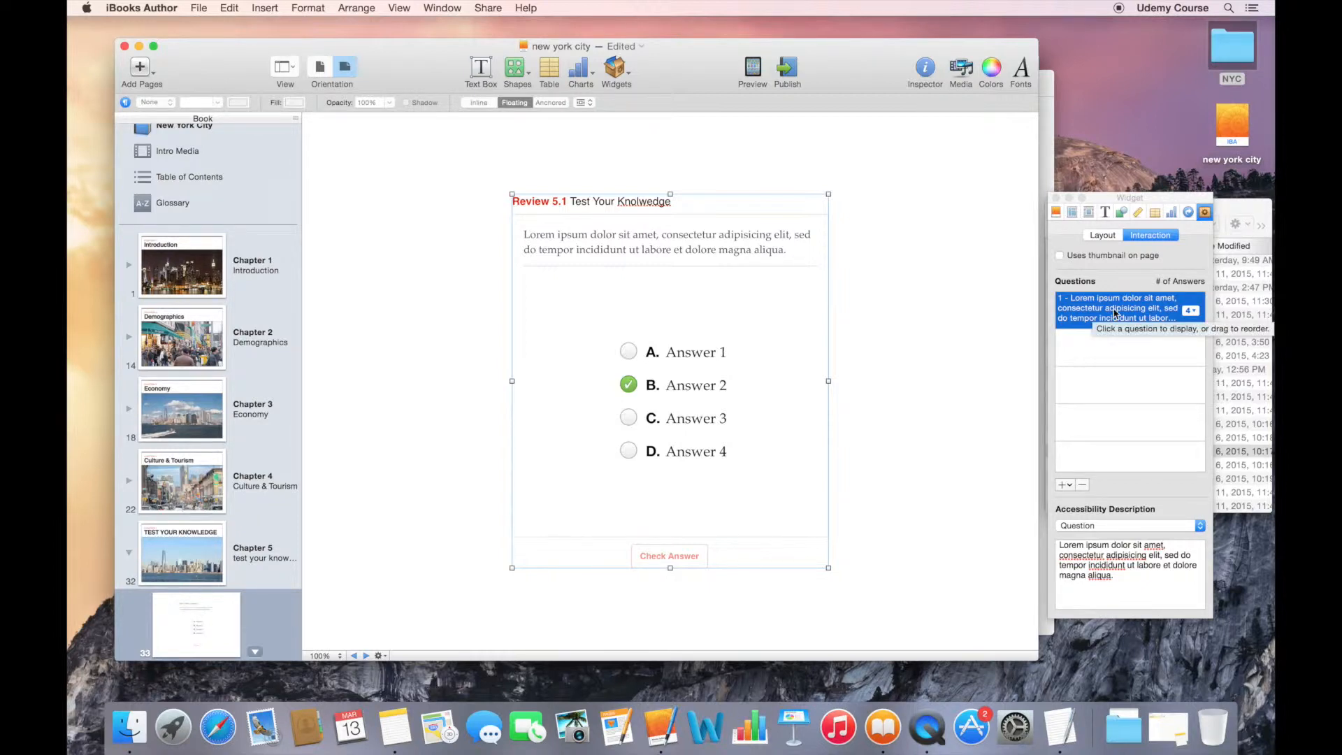
click(1111, 237)
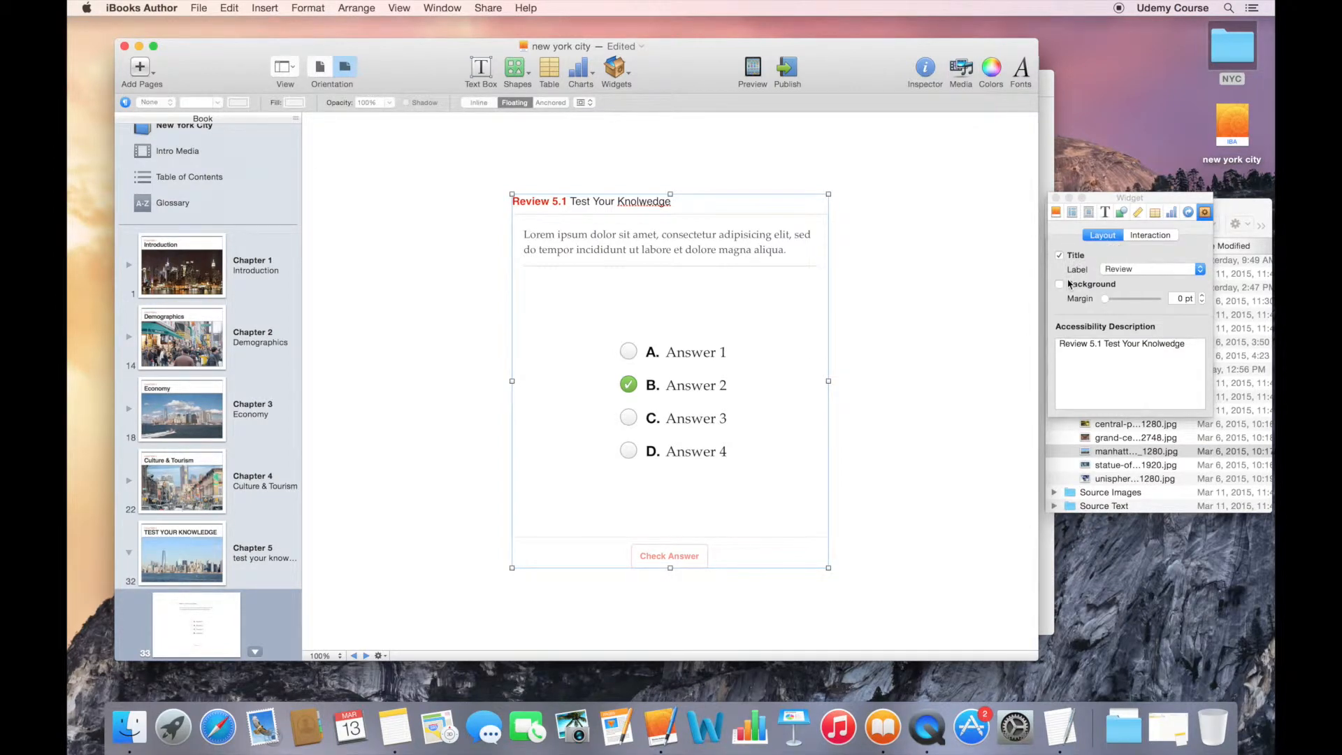
click(1116, 275)
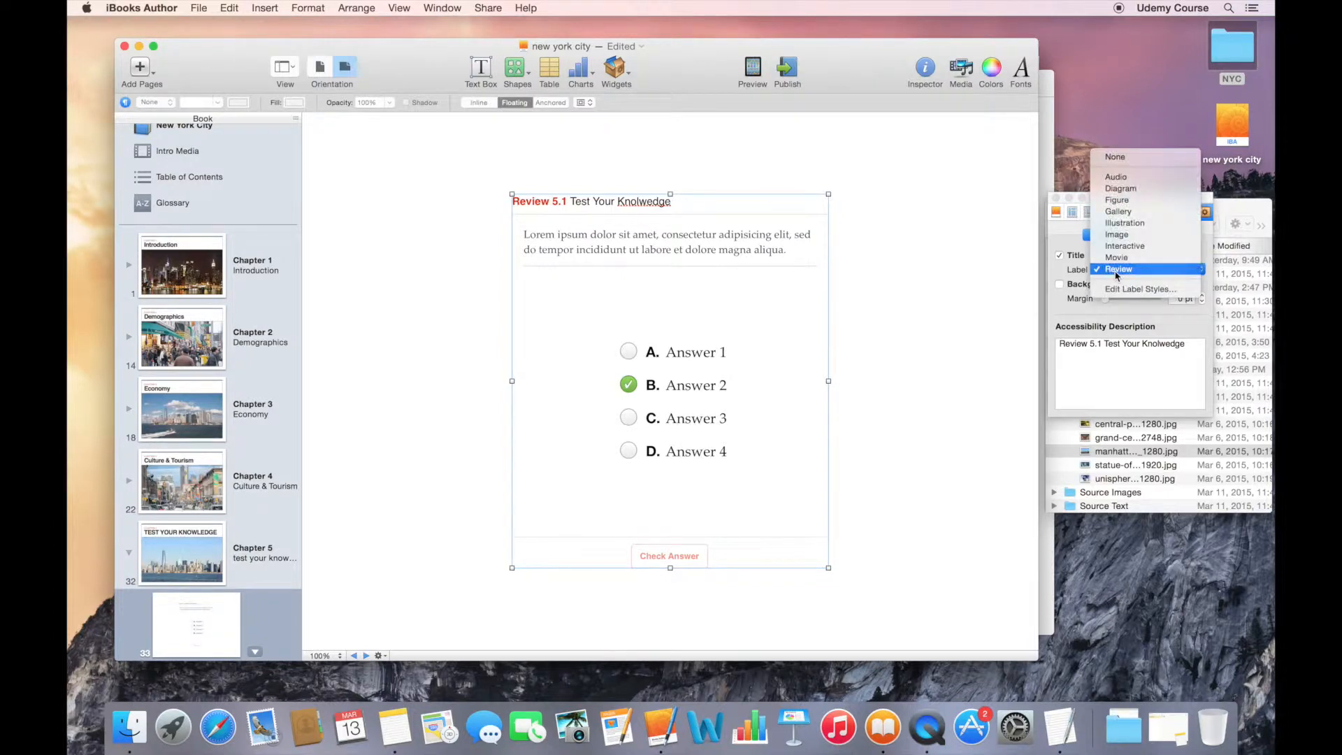
click(1110, 307)
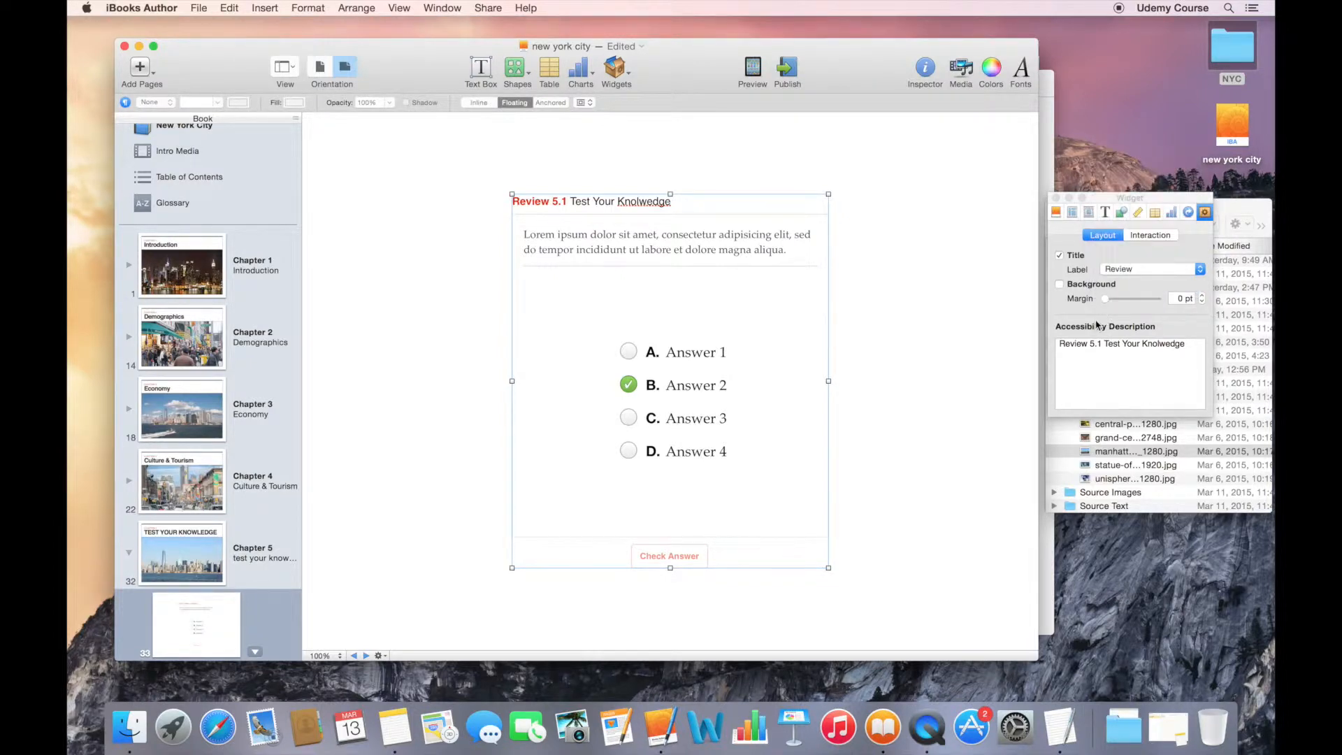
- Add a second question to the Review widget, using the Multiple Choice layout with four answer images
click(1144, 236)
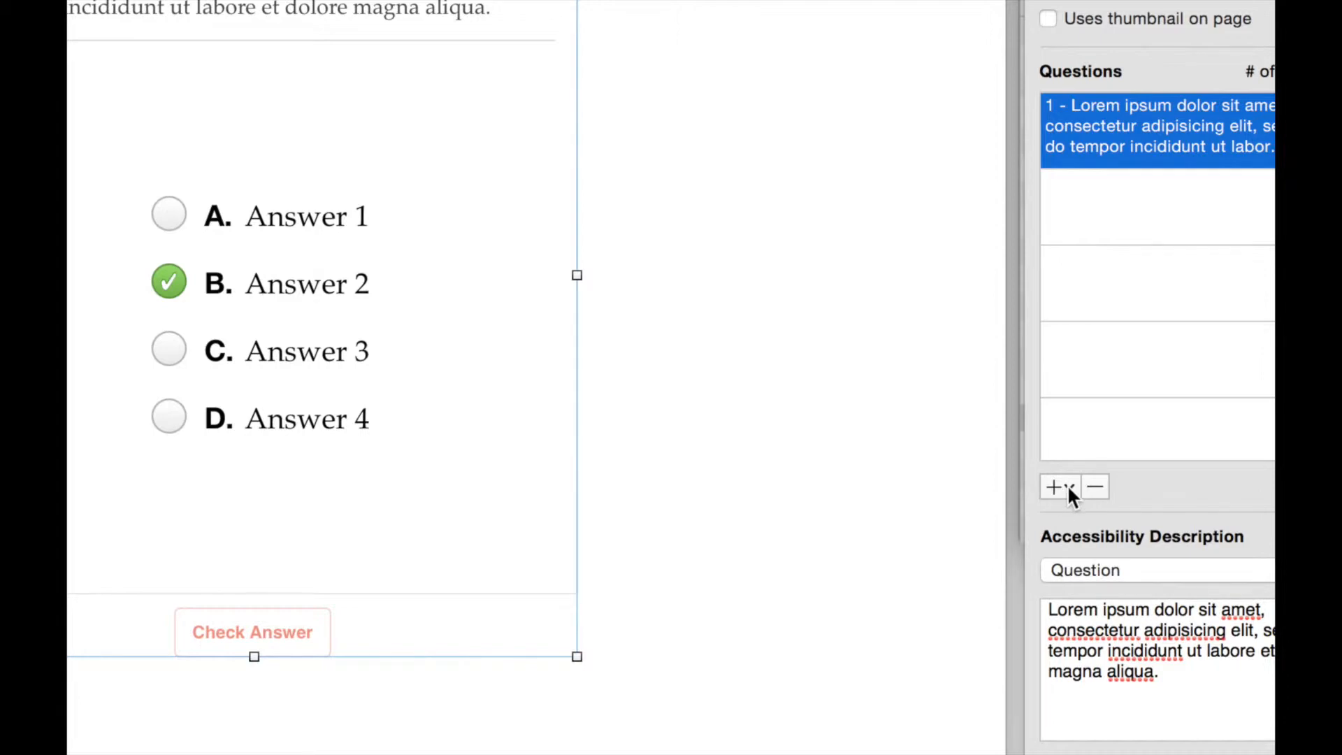
click(1067, 484)
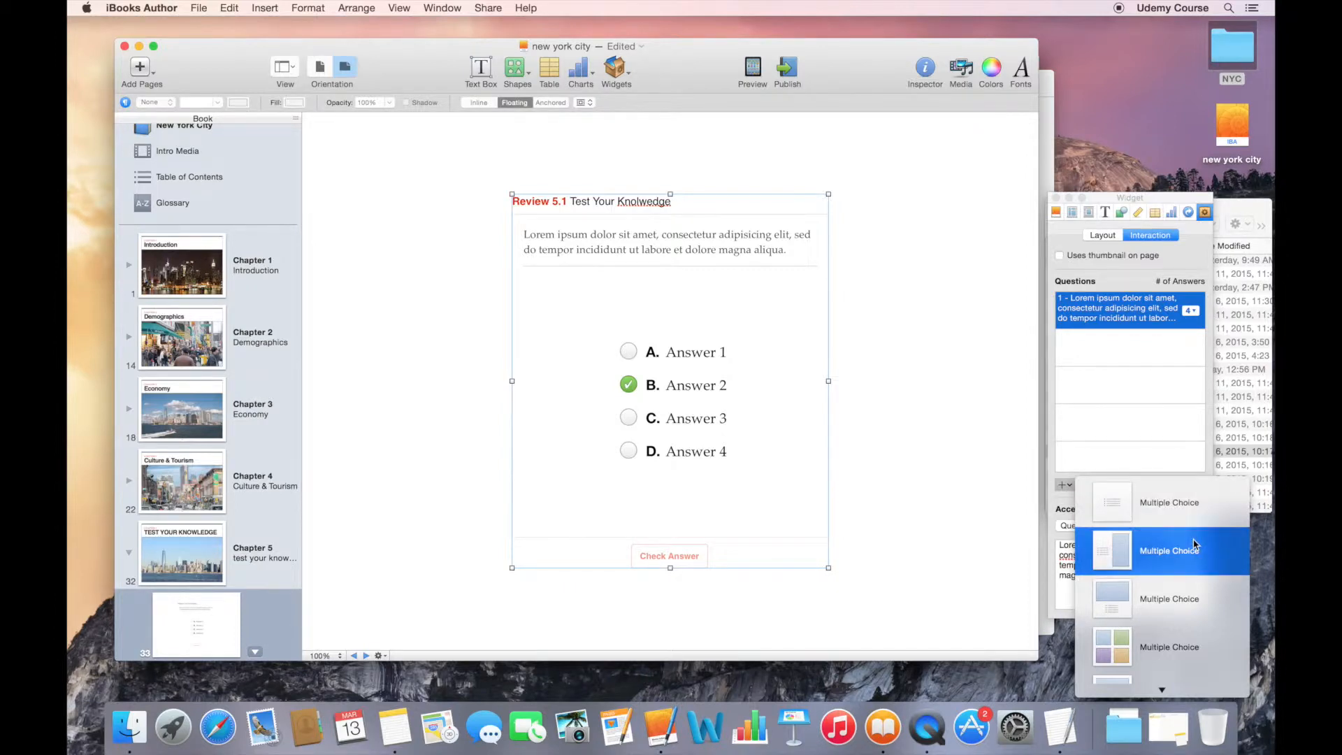
scroll(1194, 559, down, 3)
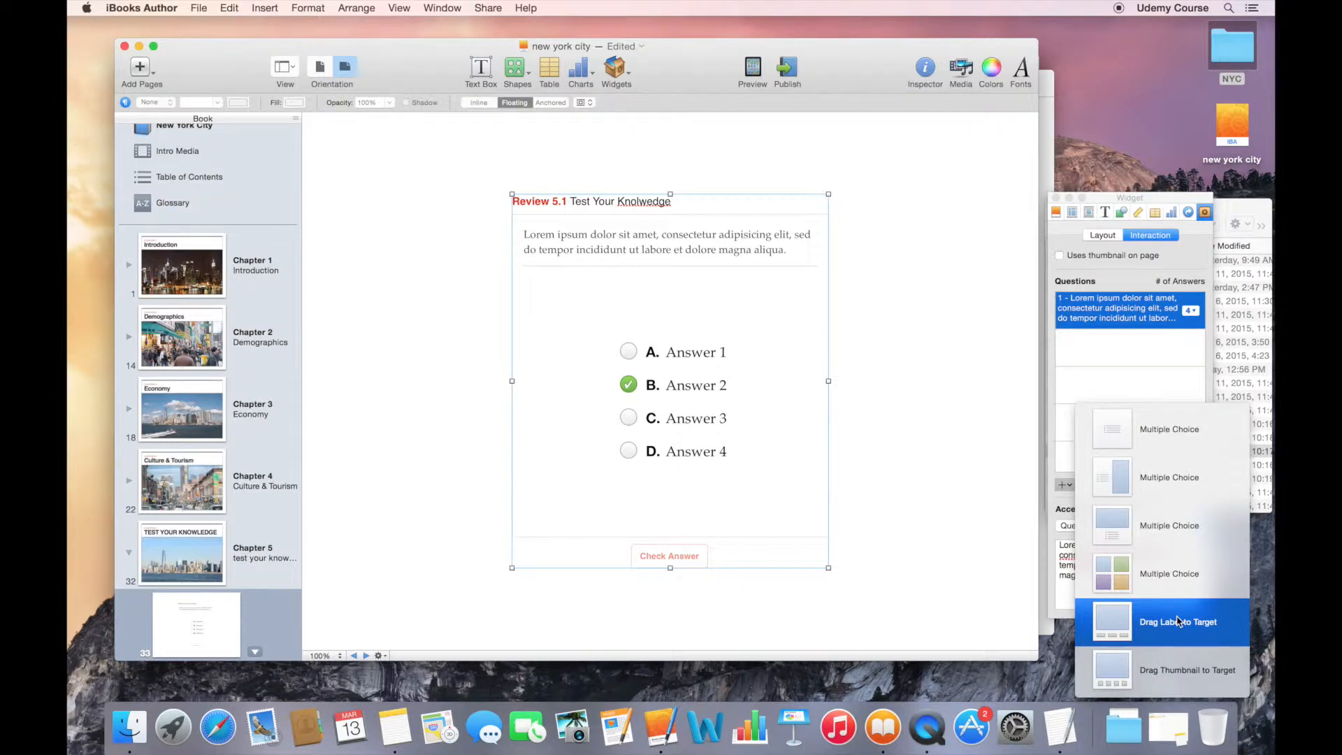
click(1166, 577)
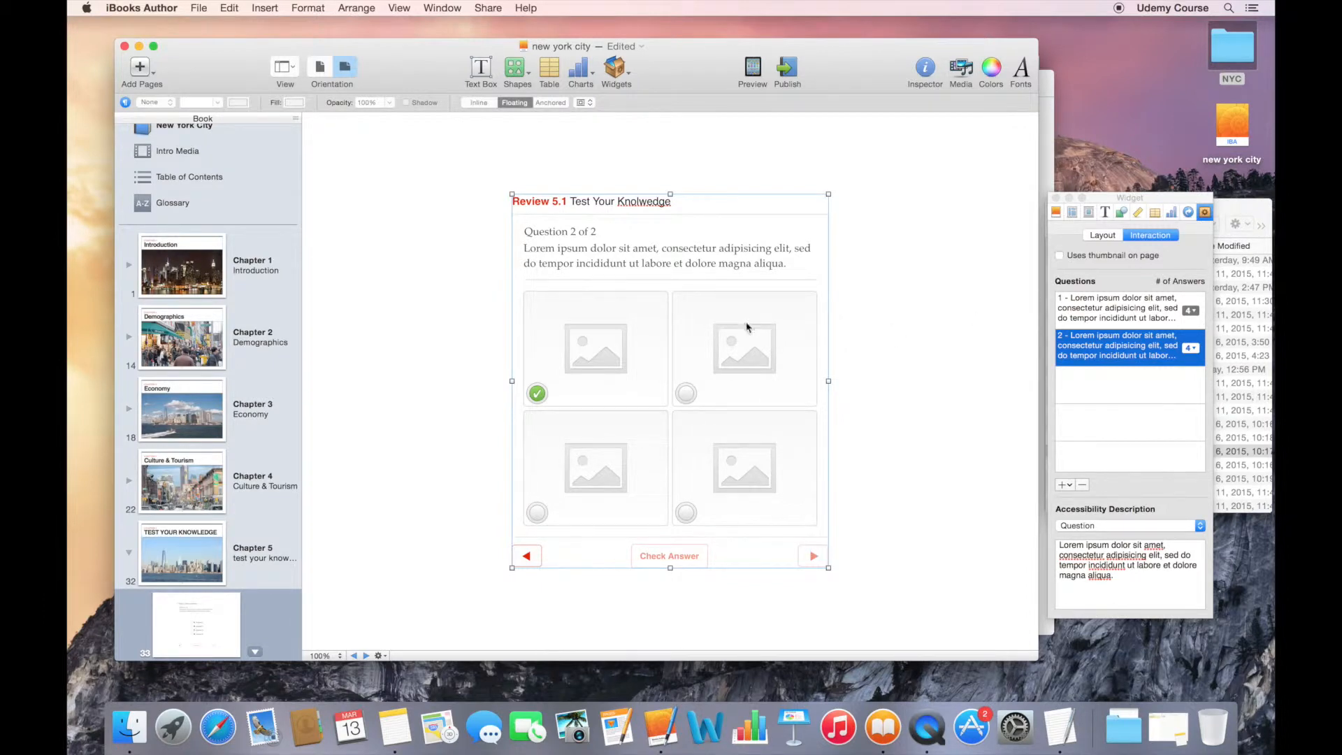
- Replace the second question's placeholder text with "Which depicts a scene in Central Park?"
triple_click(734, 259)
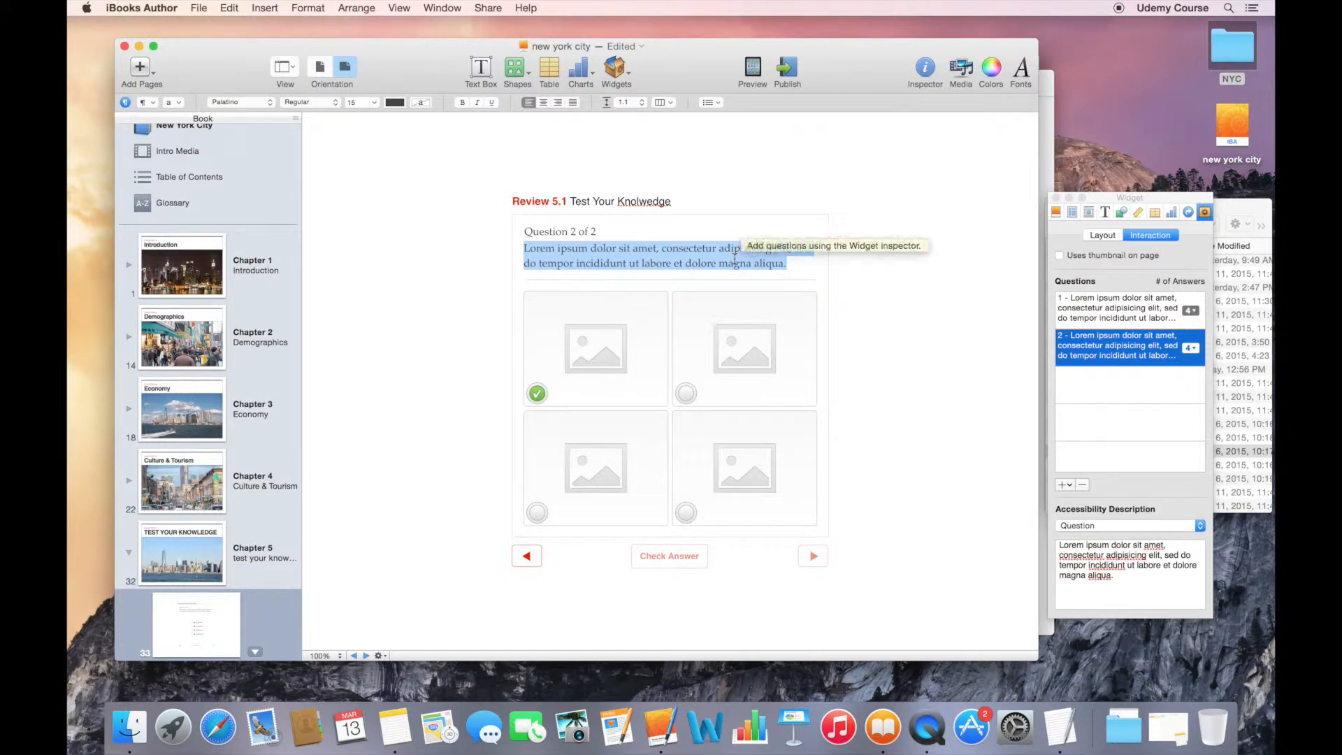
text(Which depics)
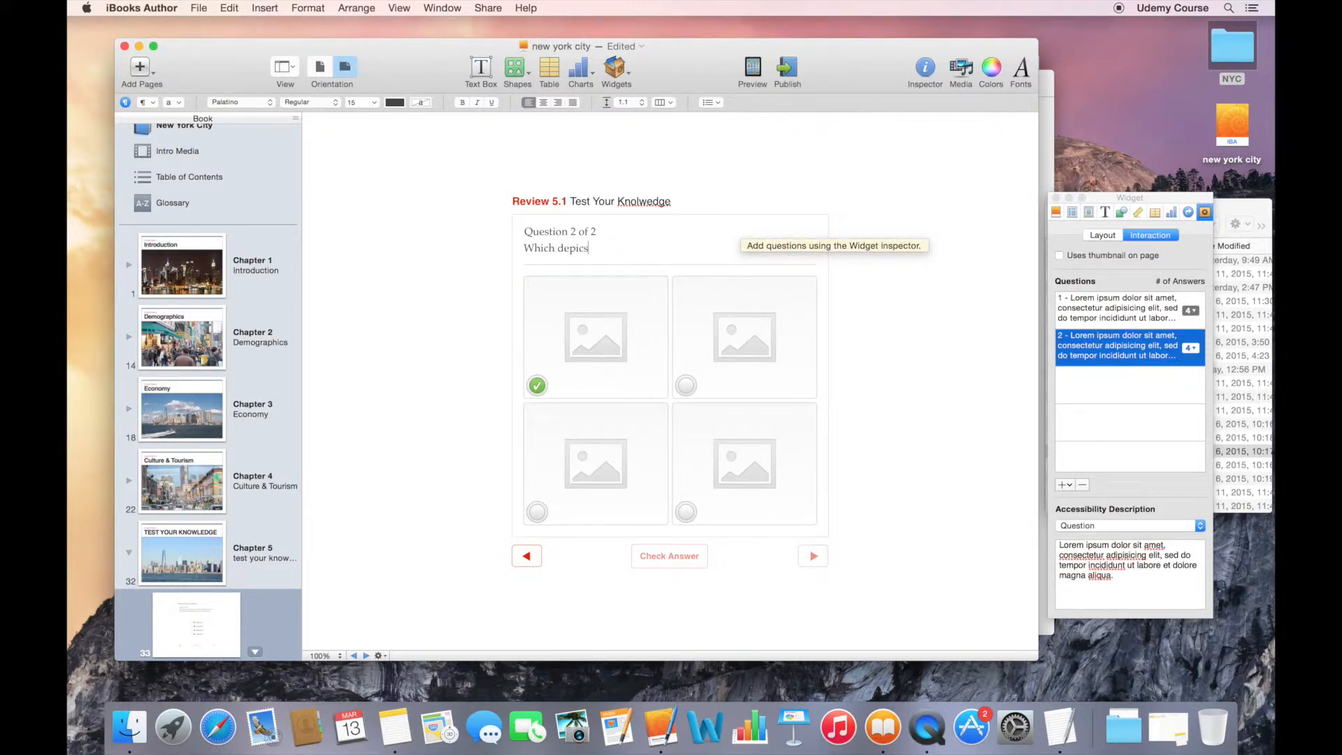
key(BackSpace)
text(ts a sene)
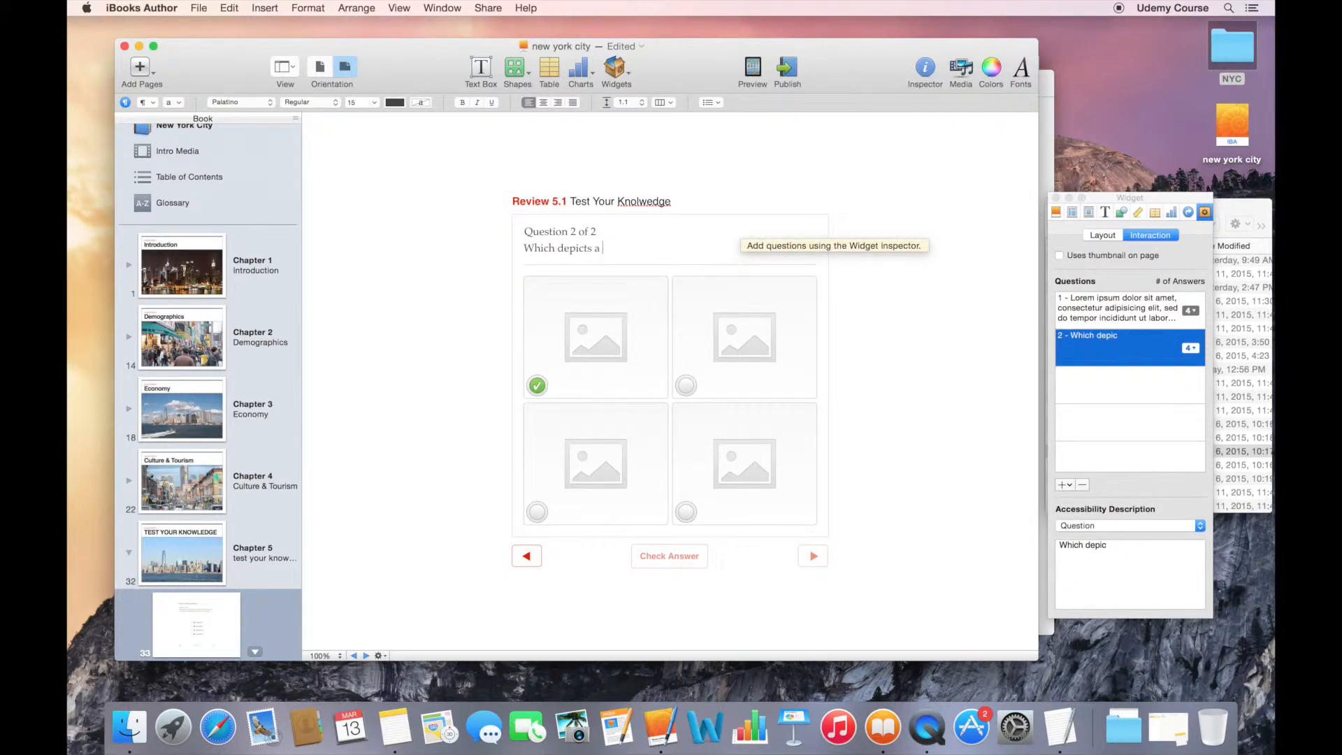
key(BackSpace)
key(BackSpace)
key(BackSpace)
text(cene in Central Park?)
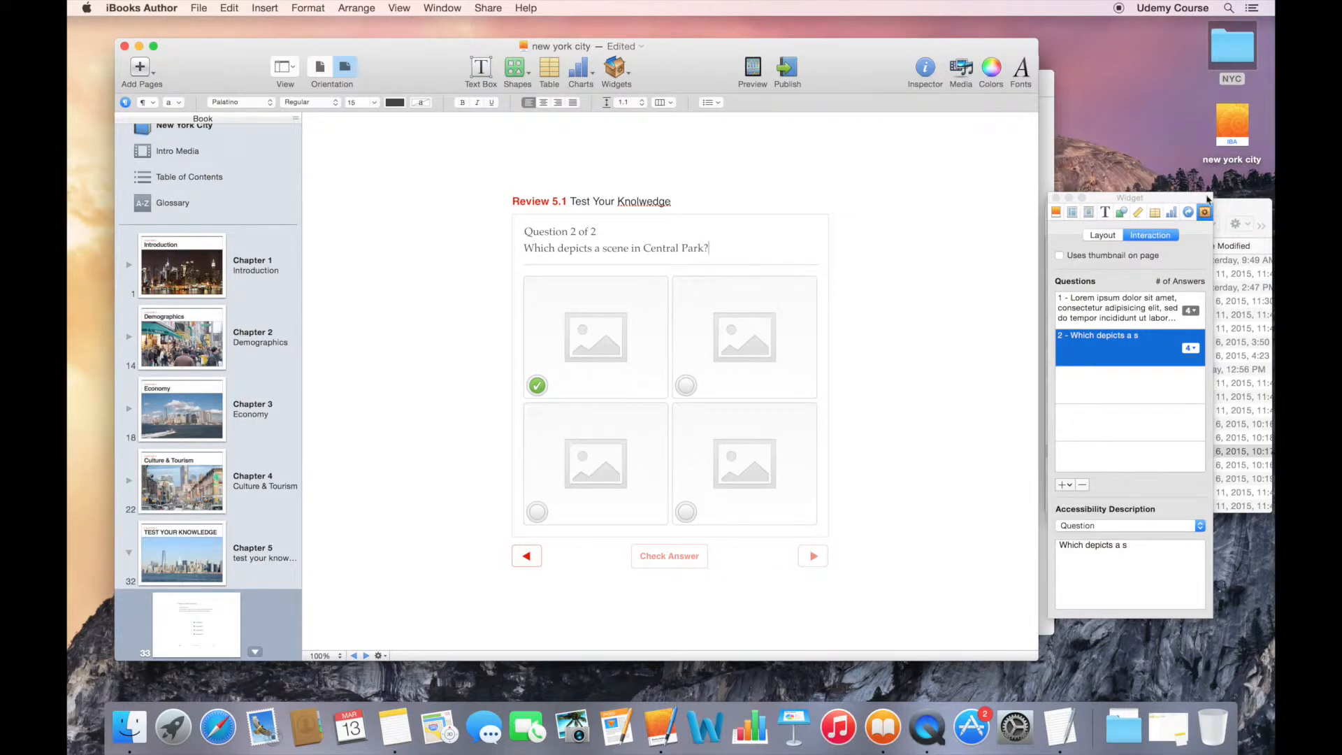
- Fill the four answers row by row with the Unisphere, Central Park, Statue of Liberty and Grand Central images from 14 Widget Review, marking Central Park correct
click(1230, 208)
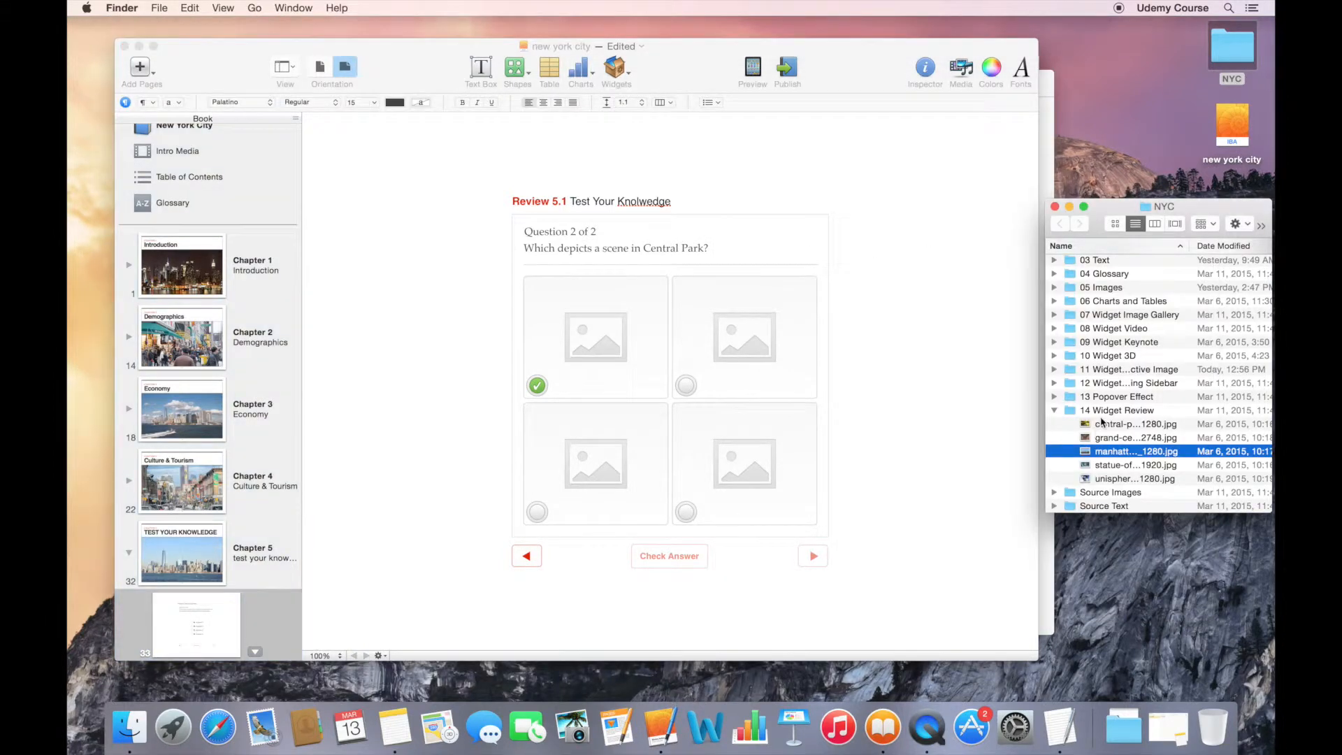
drag(1101, 425, 873, 393)
click(1081, 438)
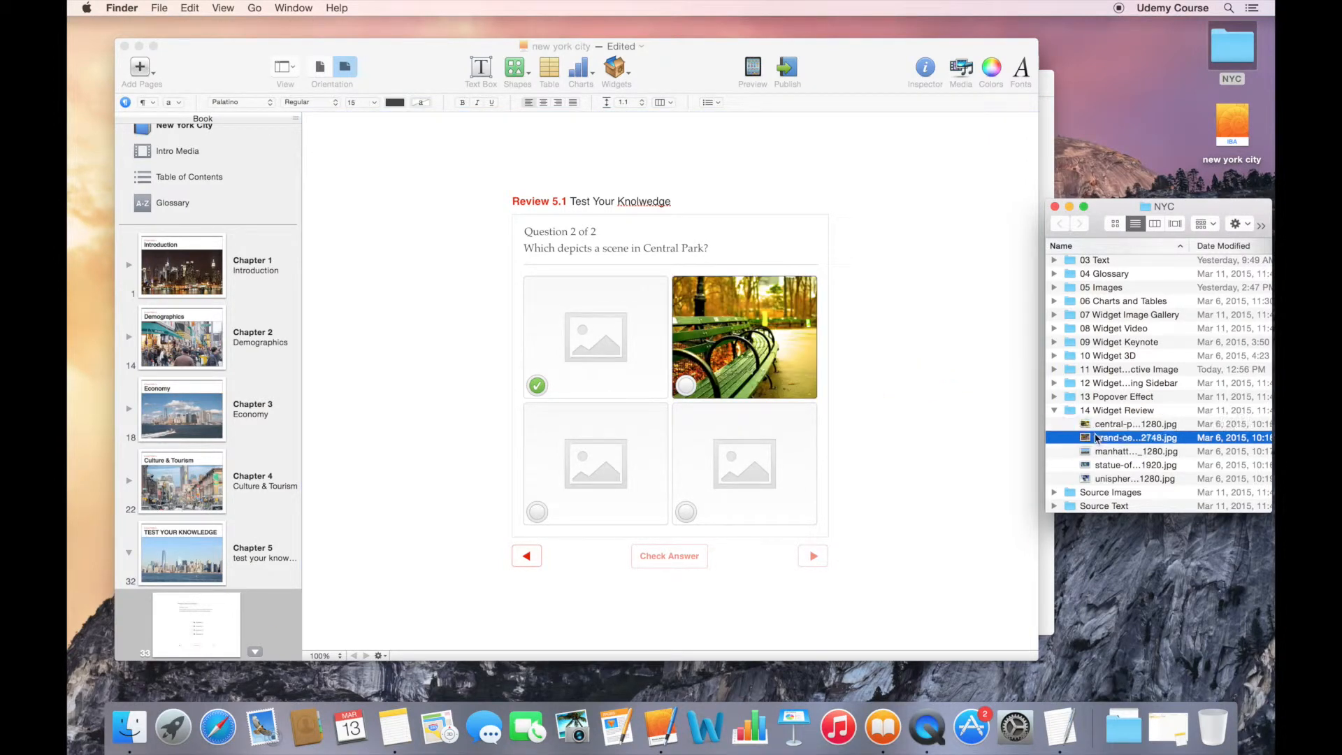
drag(1081, 439, 995, 481)
click(1122, 465)
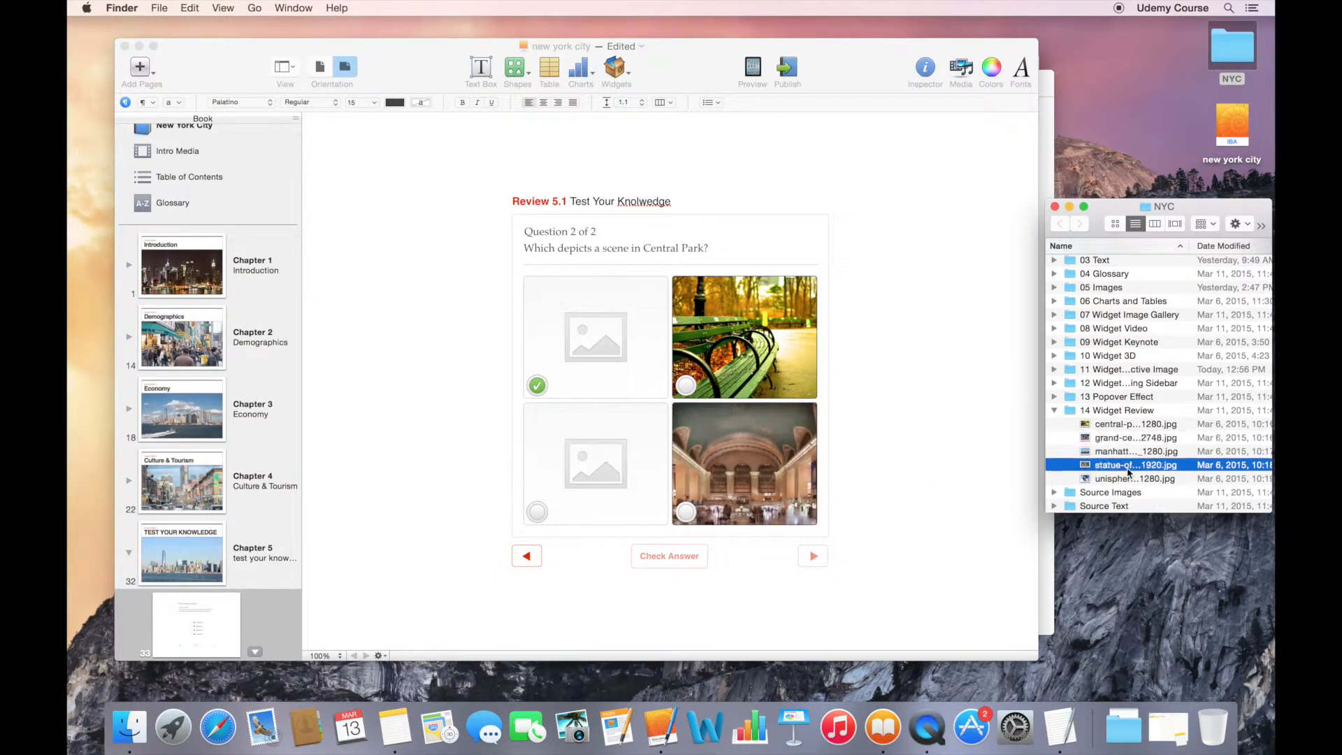
drag(897, 468, 614, 464)
click(1090, 480)
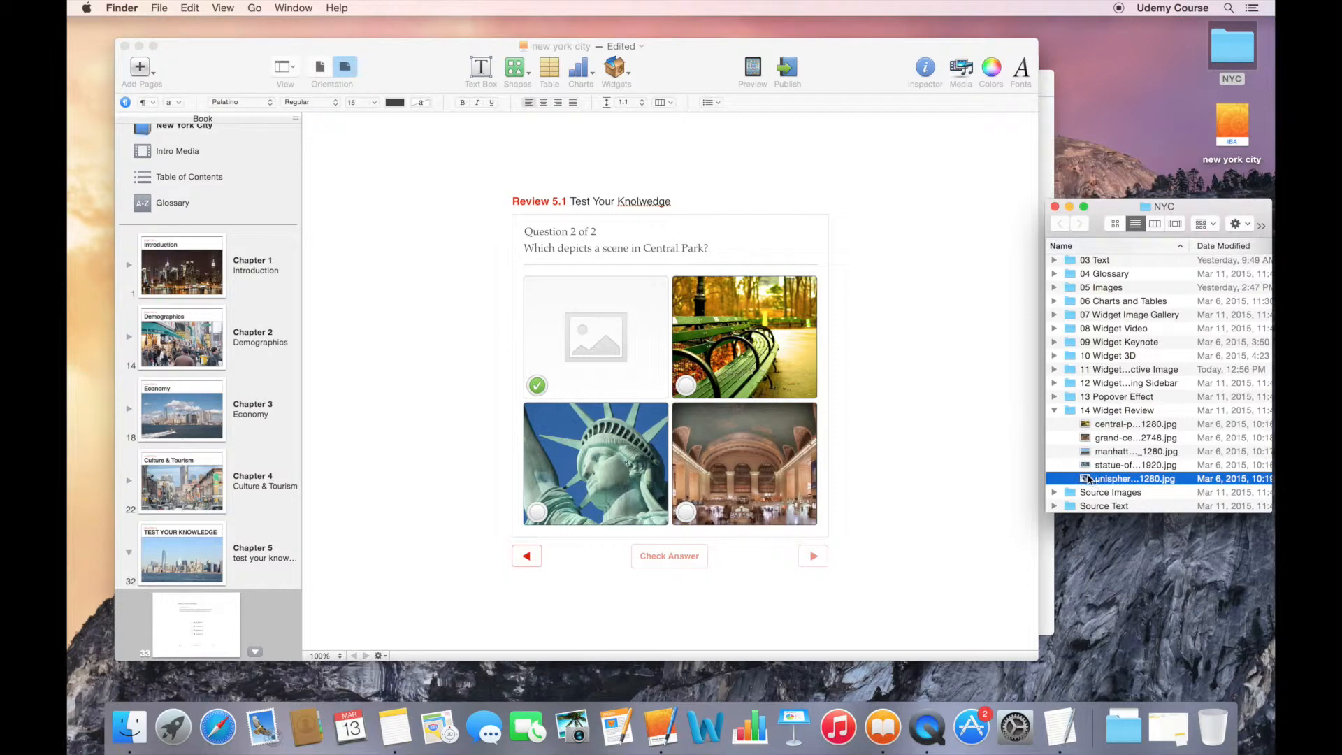
drag(1090, 479, 612, 349)
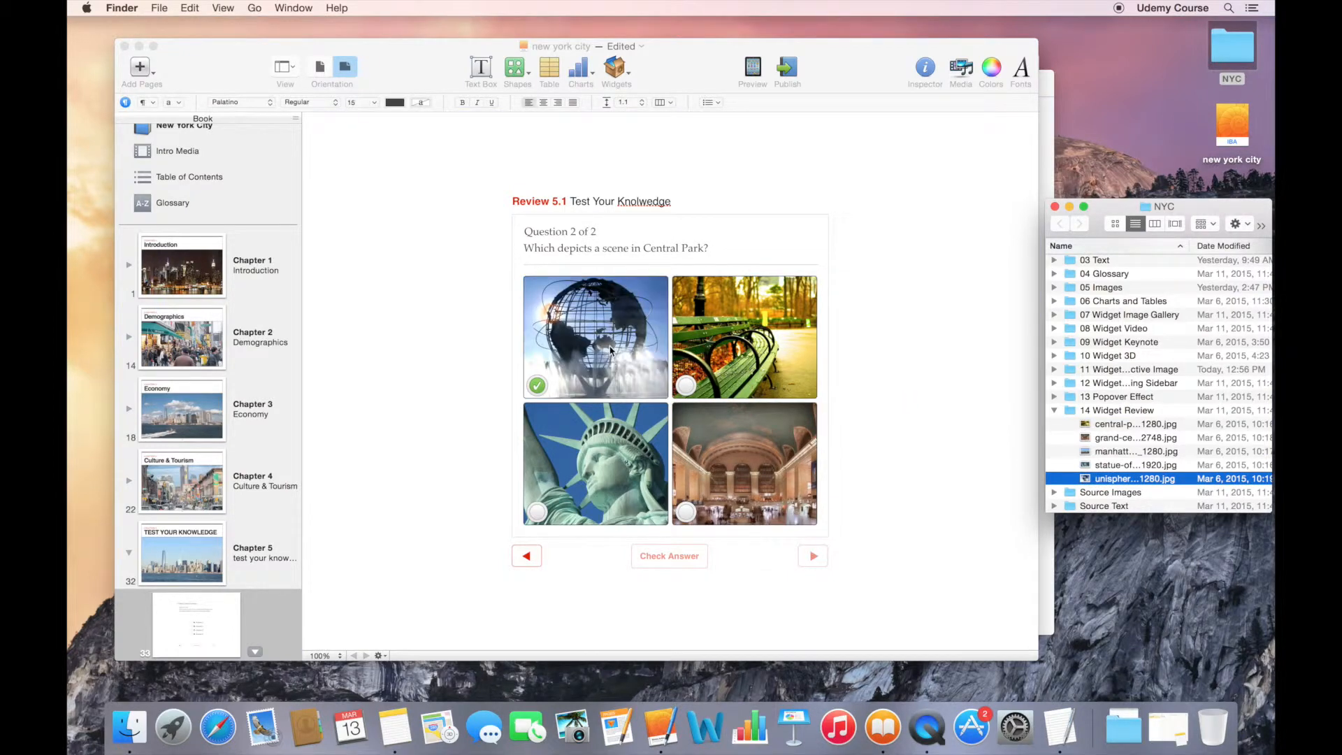
click(686, 387)
click(686, 386)
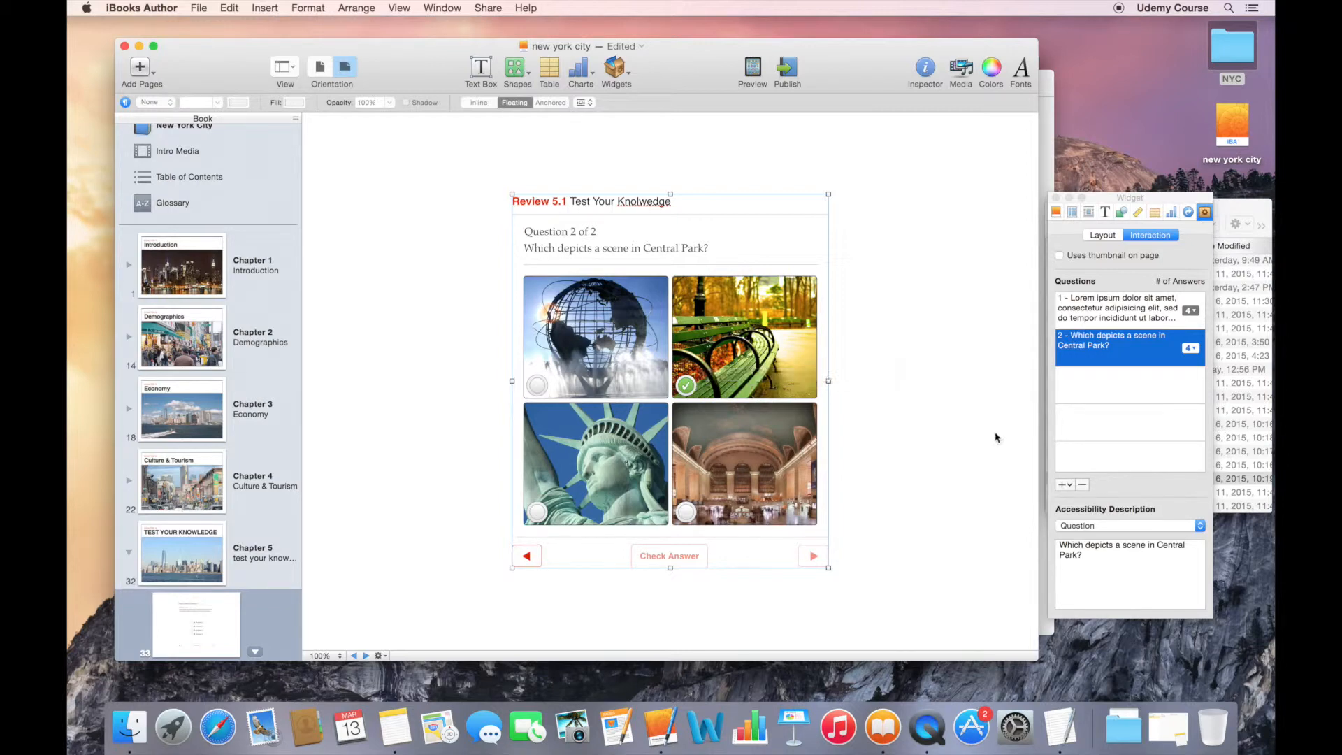
click(1069, 485)
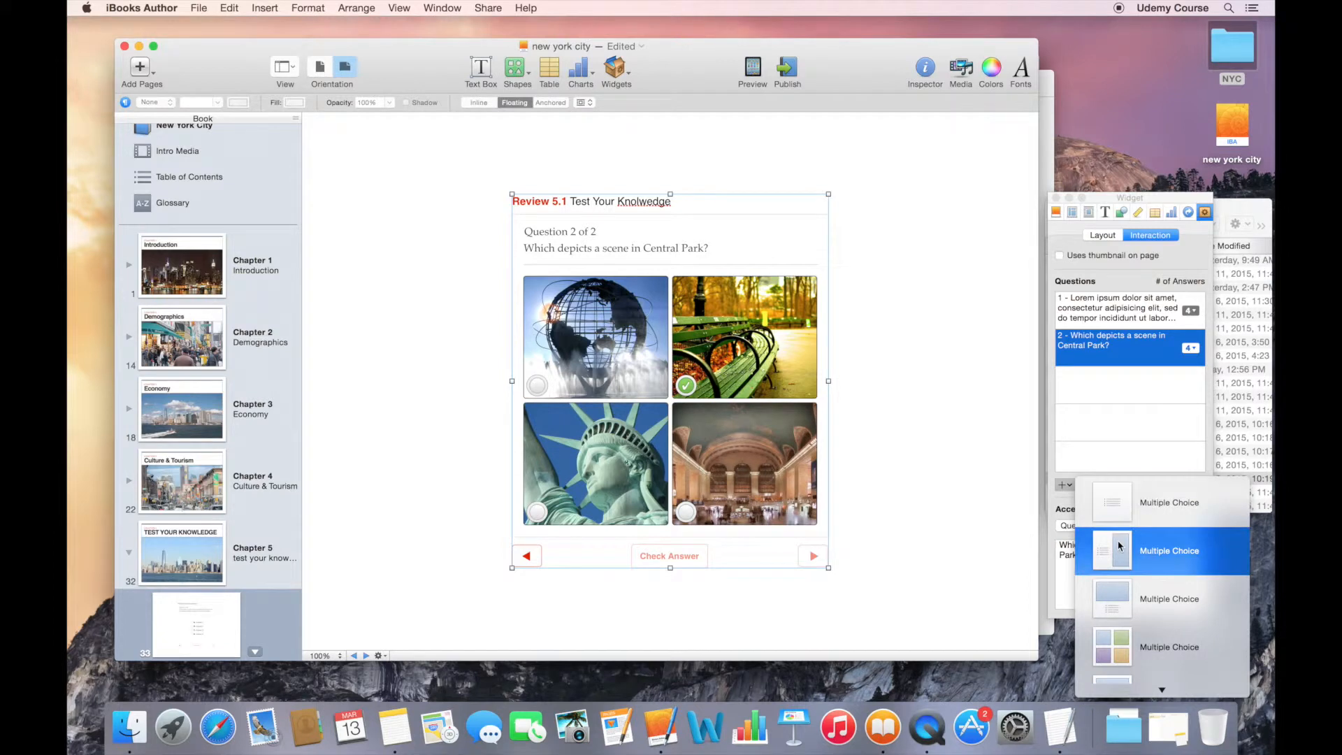
click(1119, 545)
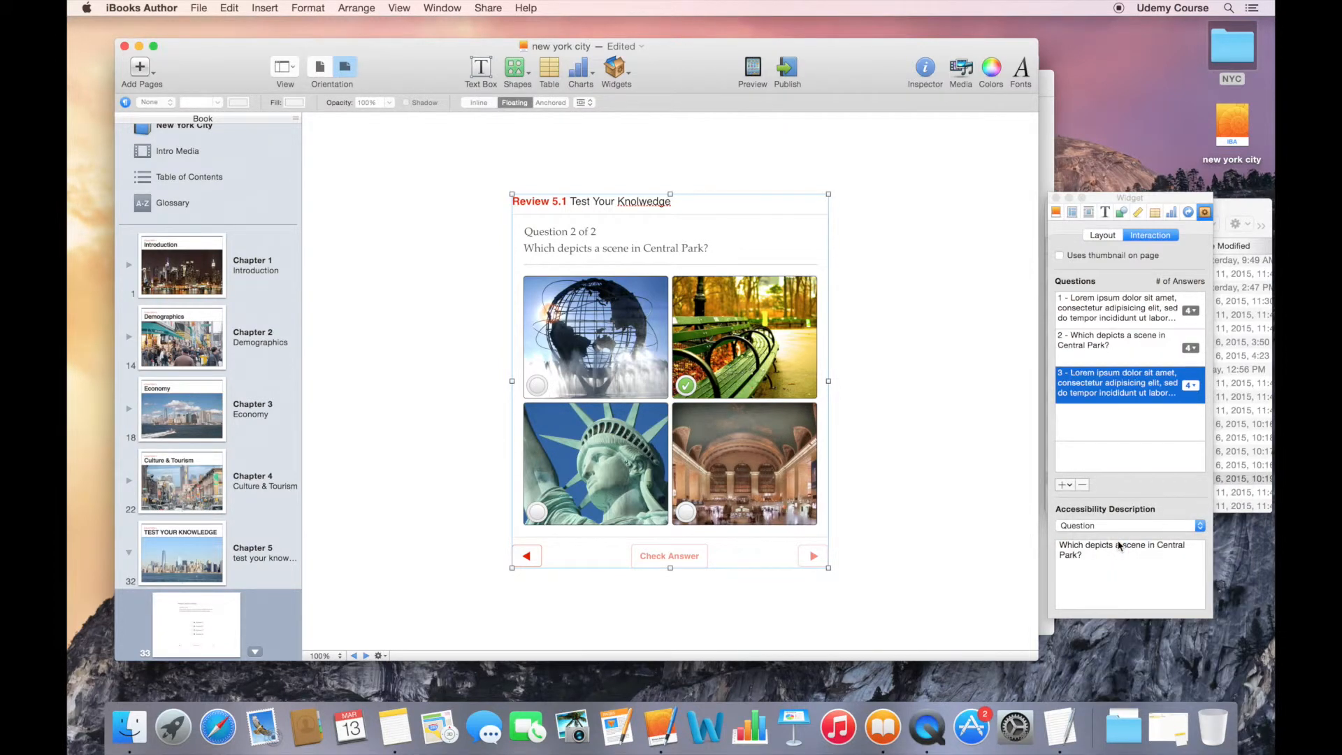
click(1081, 484)
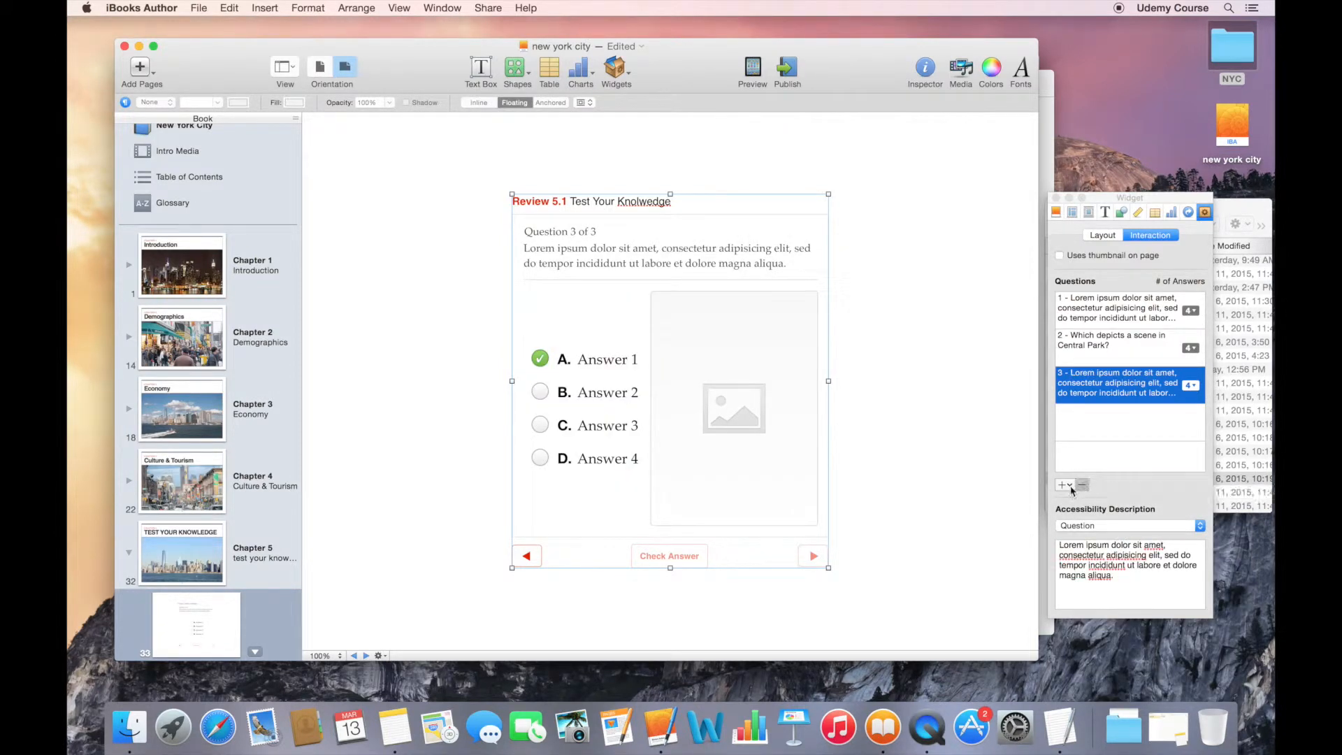
- Add a third Multiple Choice question with a wide image above its answers, and fill it with the Manhattan image from the 14 Widget Review folder
click(1068, 484)
click(1102, 589)
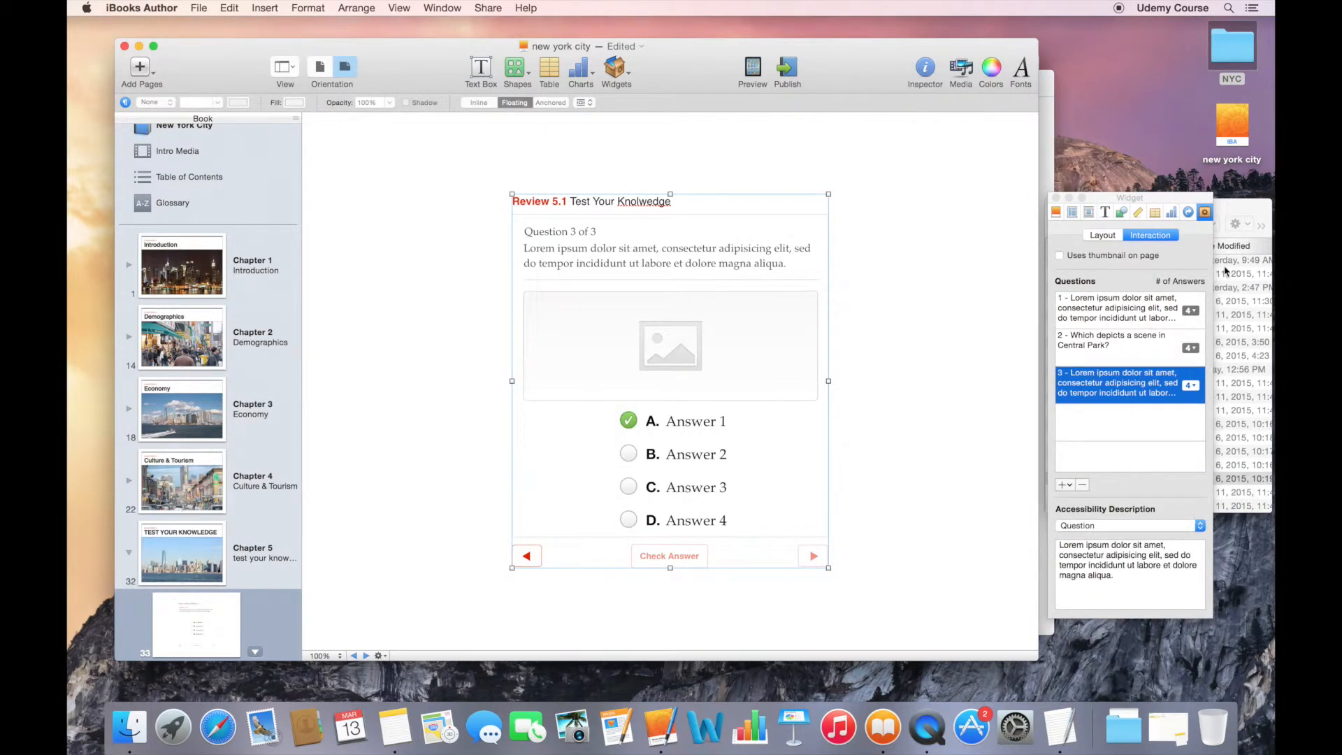
click(1231, 208)
drag(1107, 449, 787, 361)
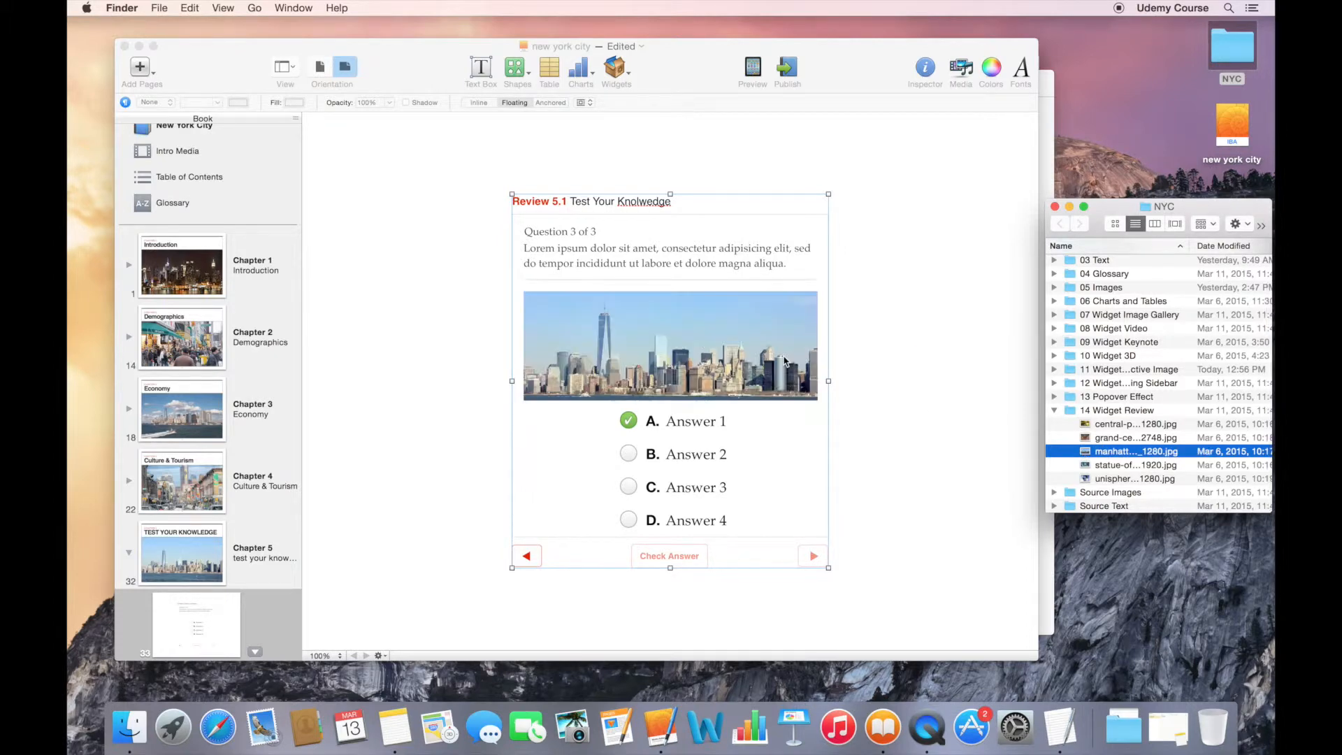
- Replace the third question's placeholder text with "What is this view?"
click(708, 281)
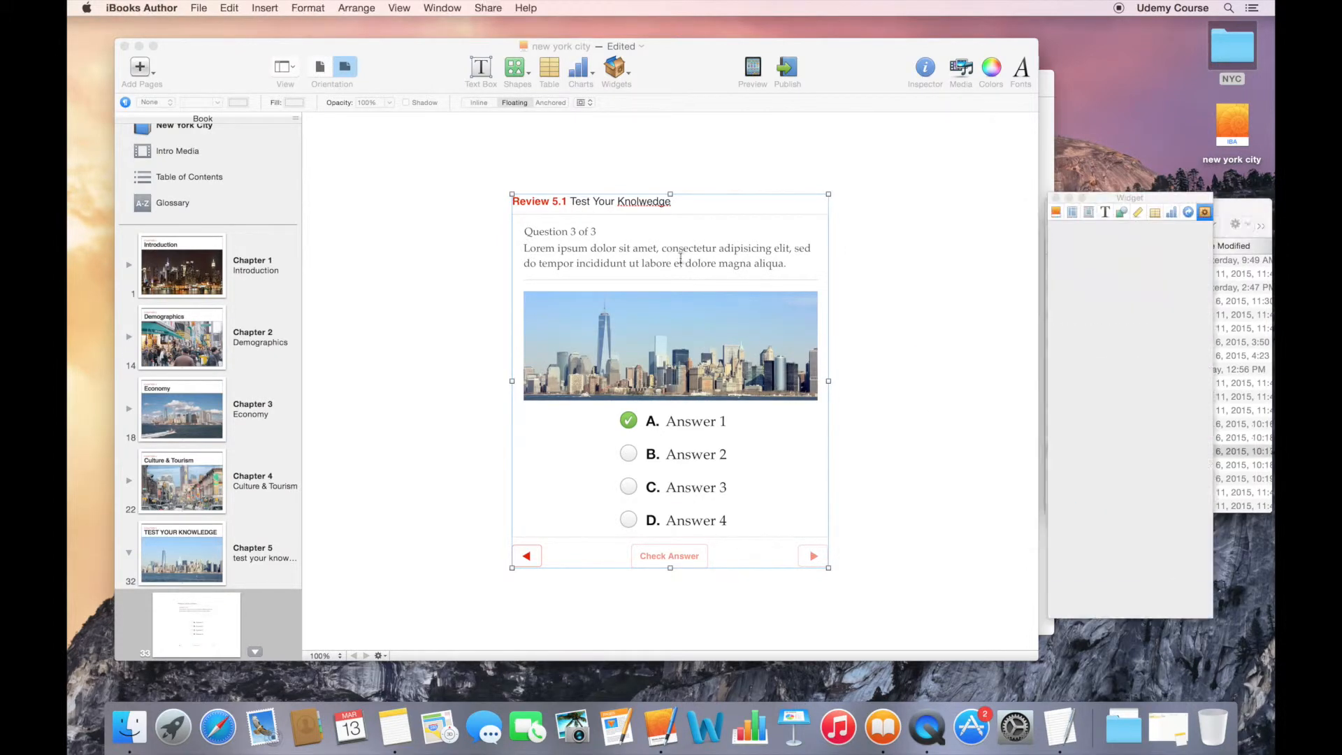
triple_click(680, 259)
text(W)
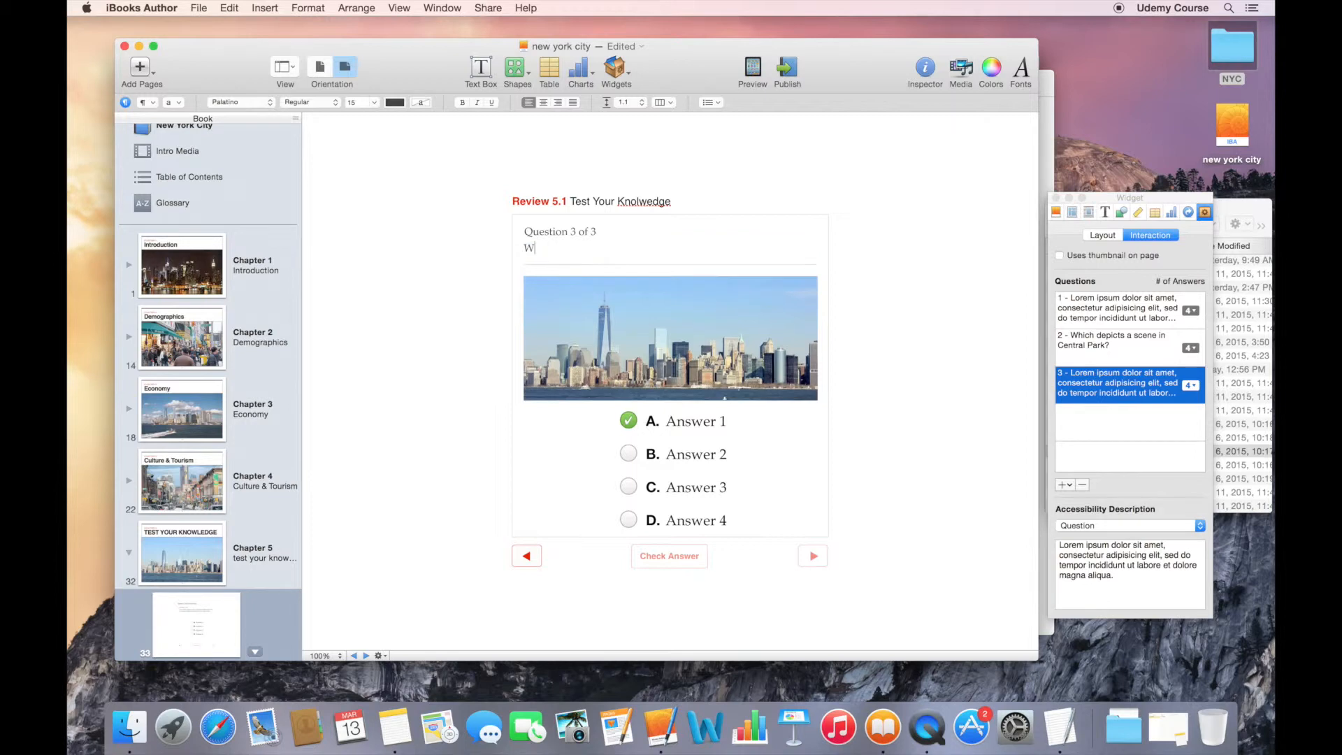
text(hat is this view?)
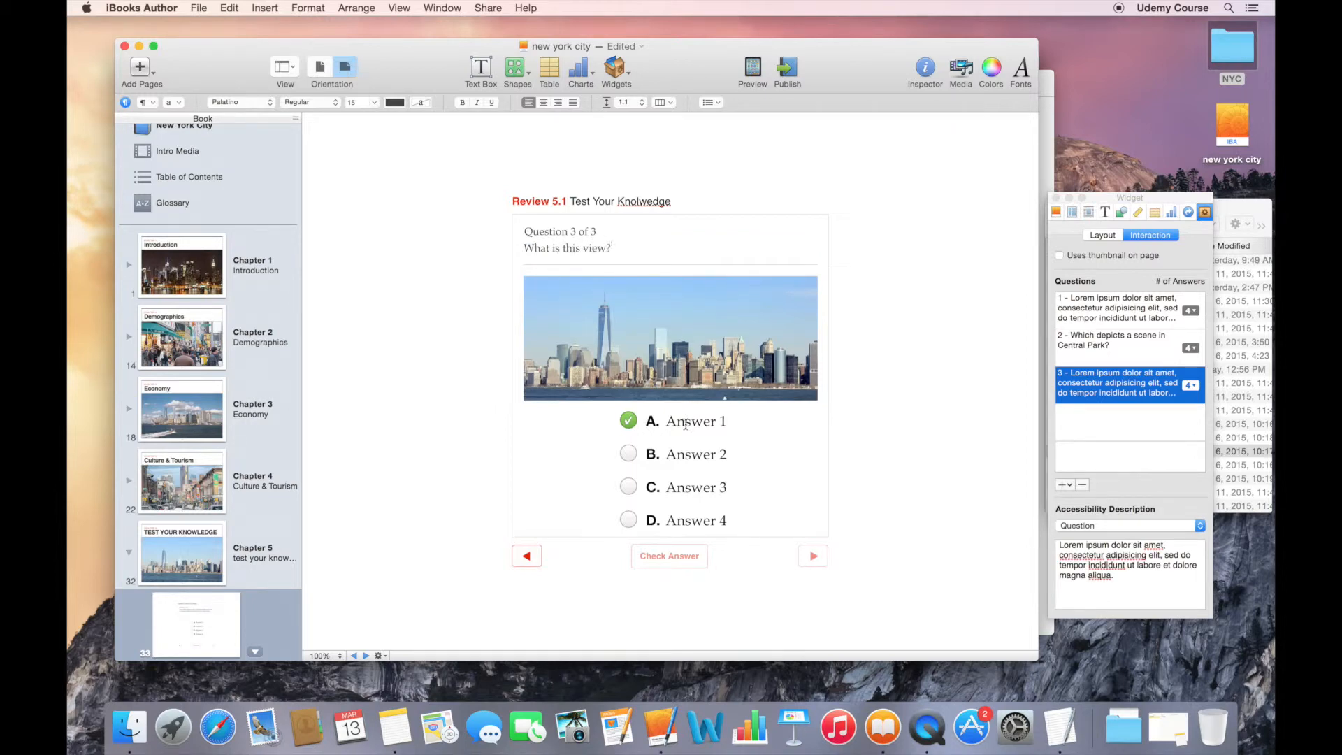
- Replace the third question's answers A to D with "Financial district", "SOHO", "Brooklyn" and "JFK Airport"
triple_click(687, 420)
text(F)
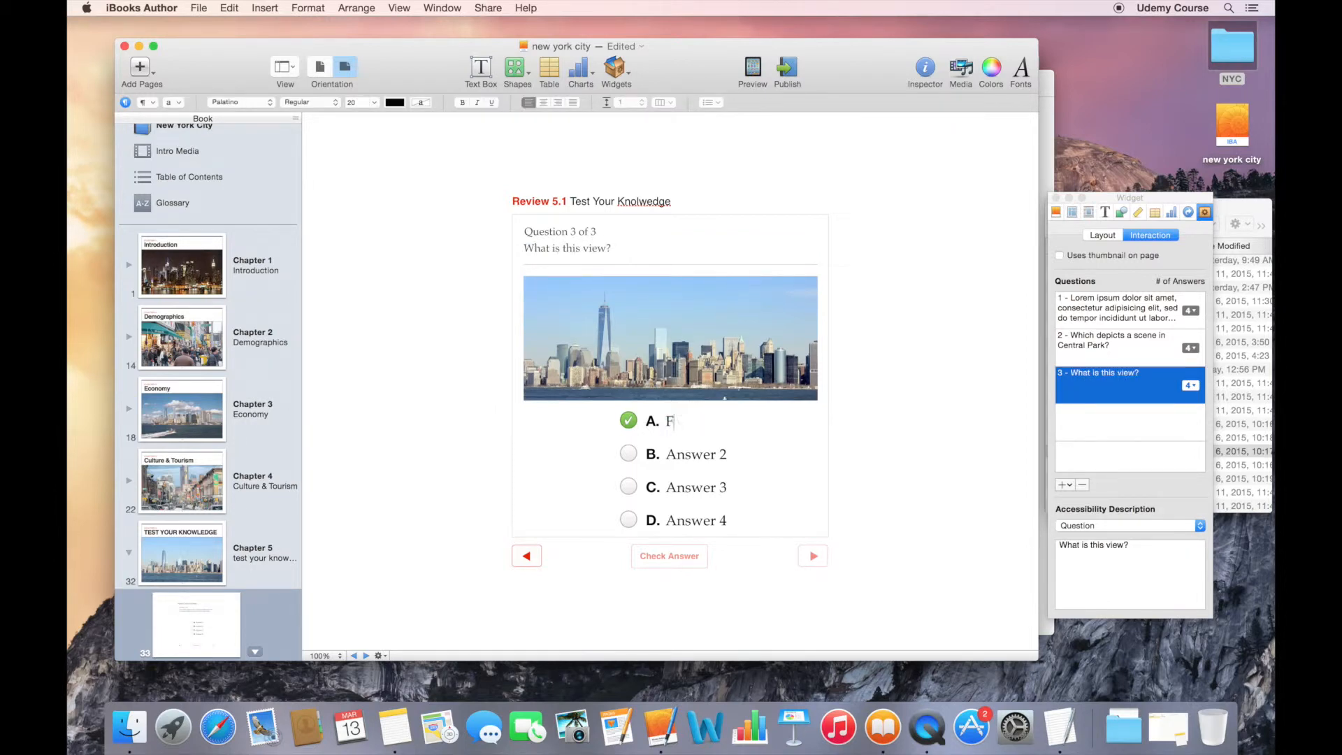
text(inancial district)
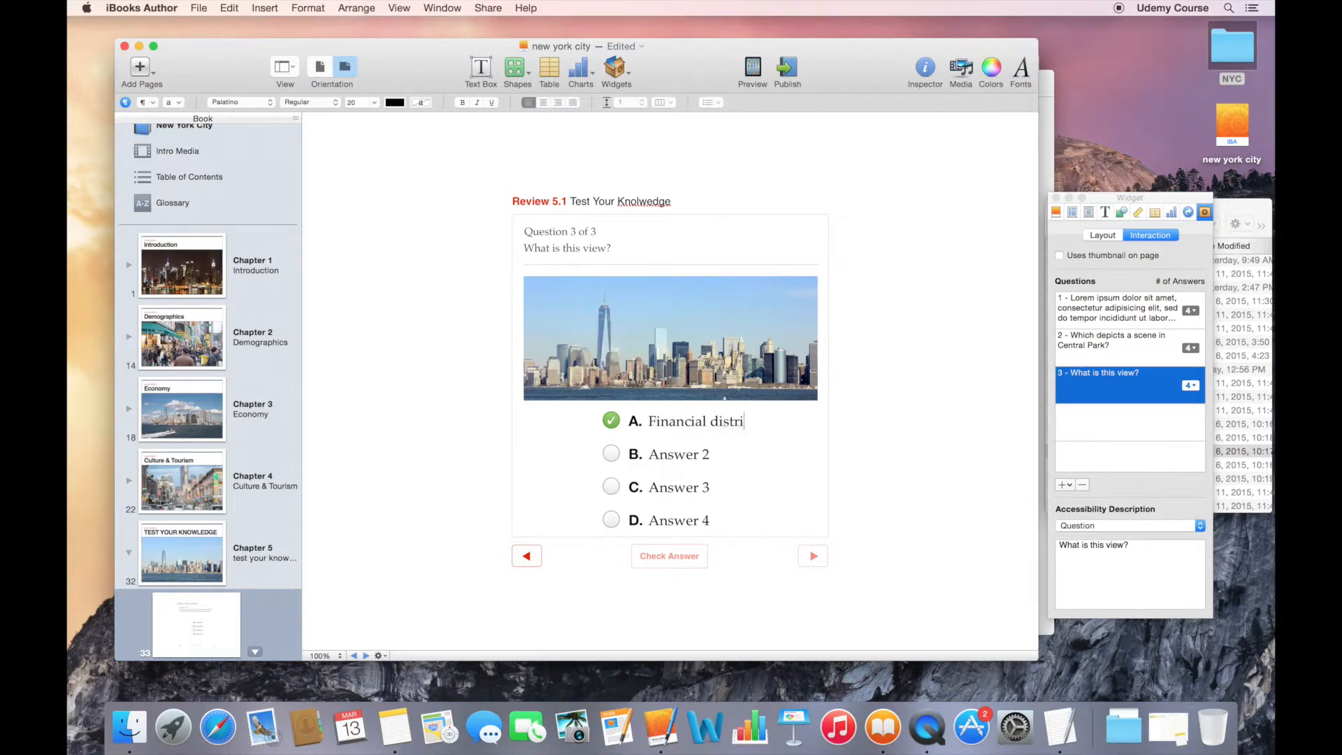
triple_click(670, 453)
text(SOHO)
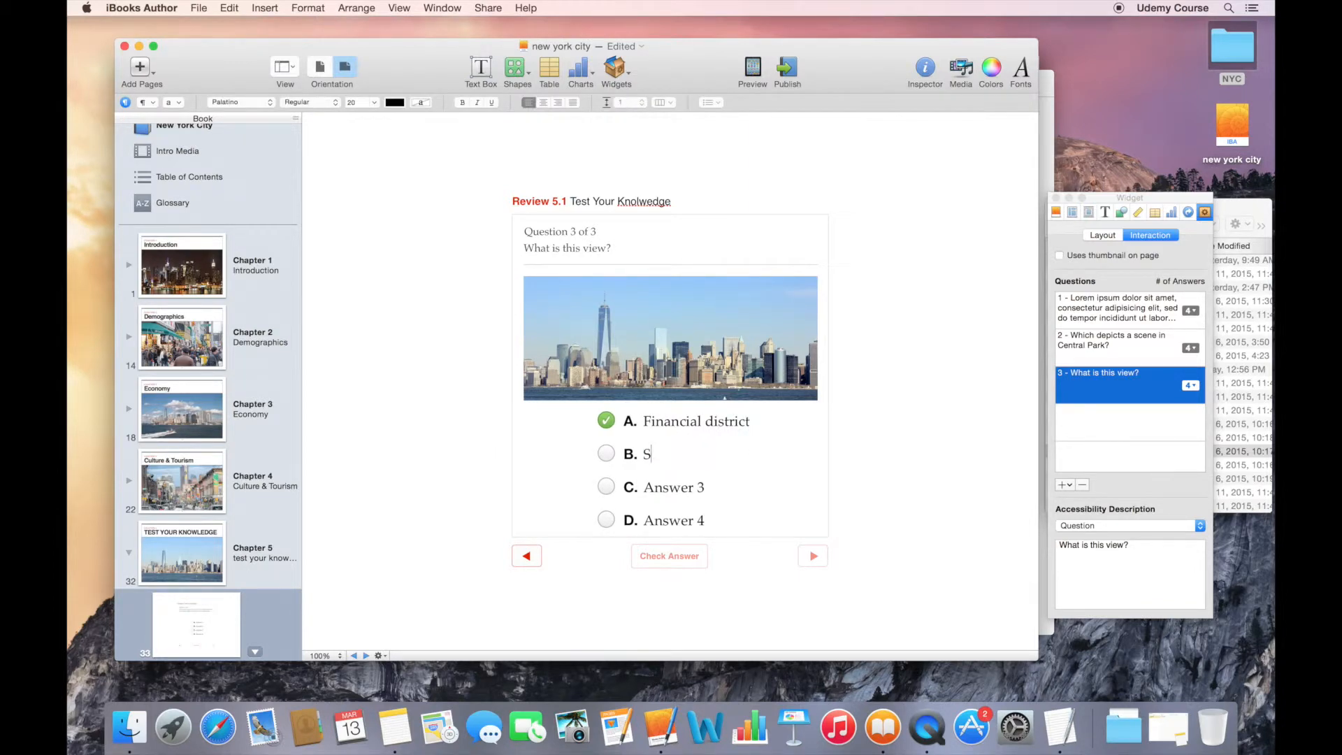
triple_click(654, 488)
text(Brooklyn)
triple_click(652, 522)
text(JFK Airport)
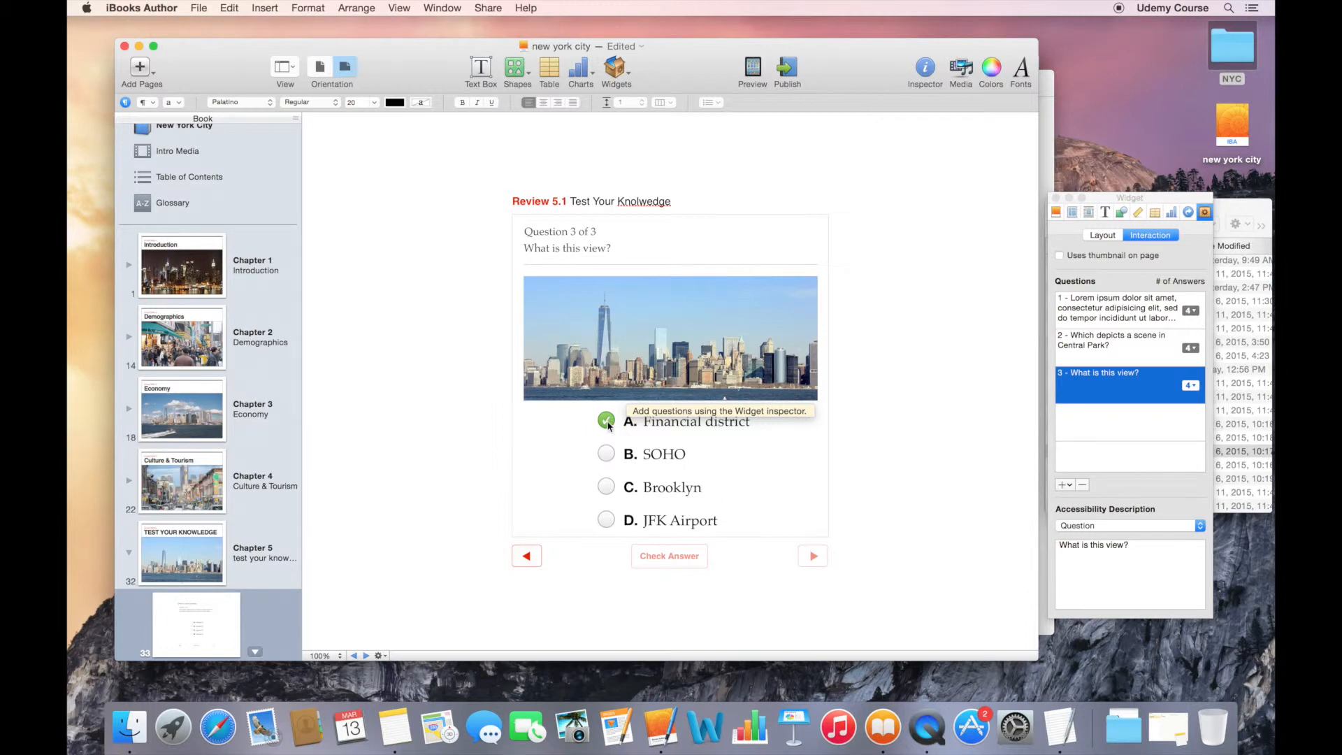
- Delete the placeholder first question from the Review widget
click(1117, 308)
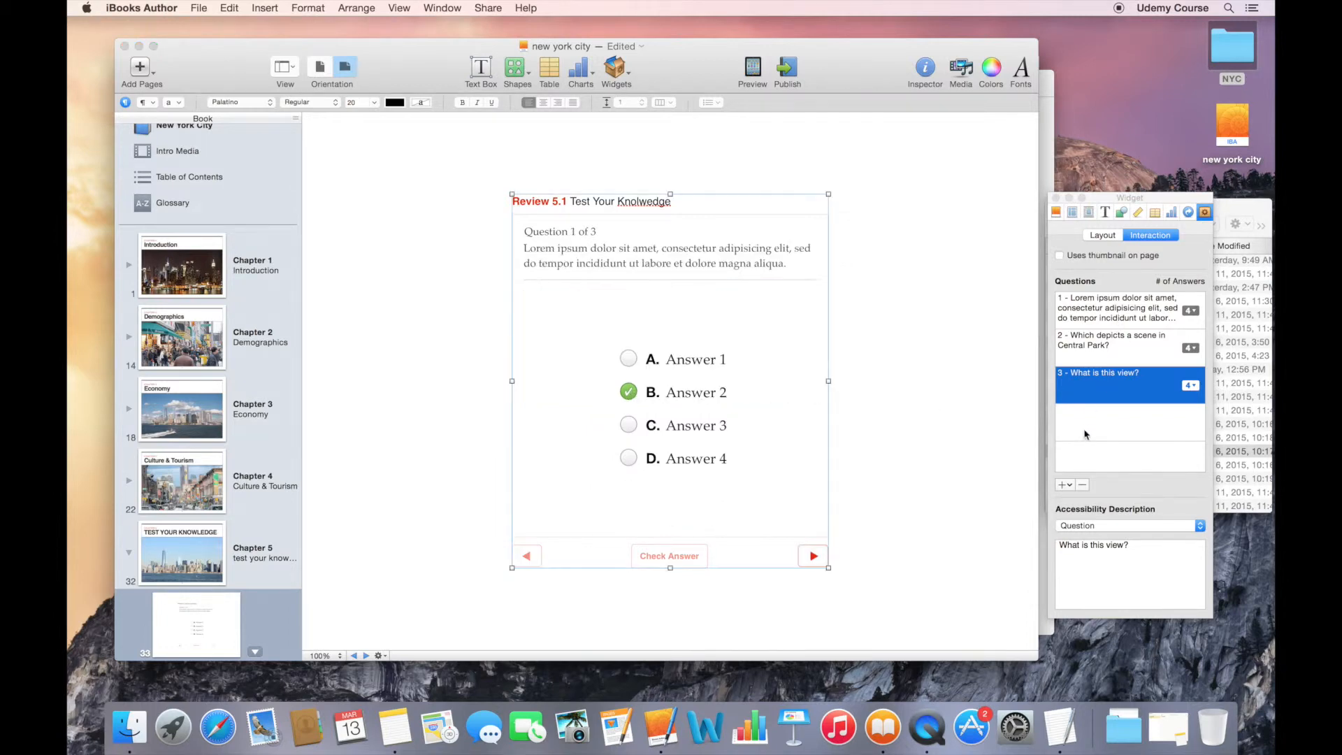
click(1081, 485)
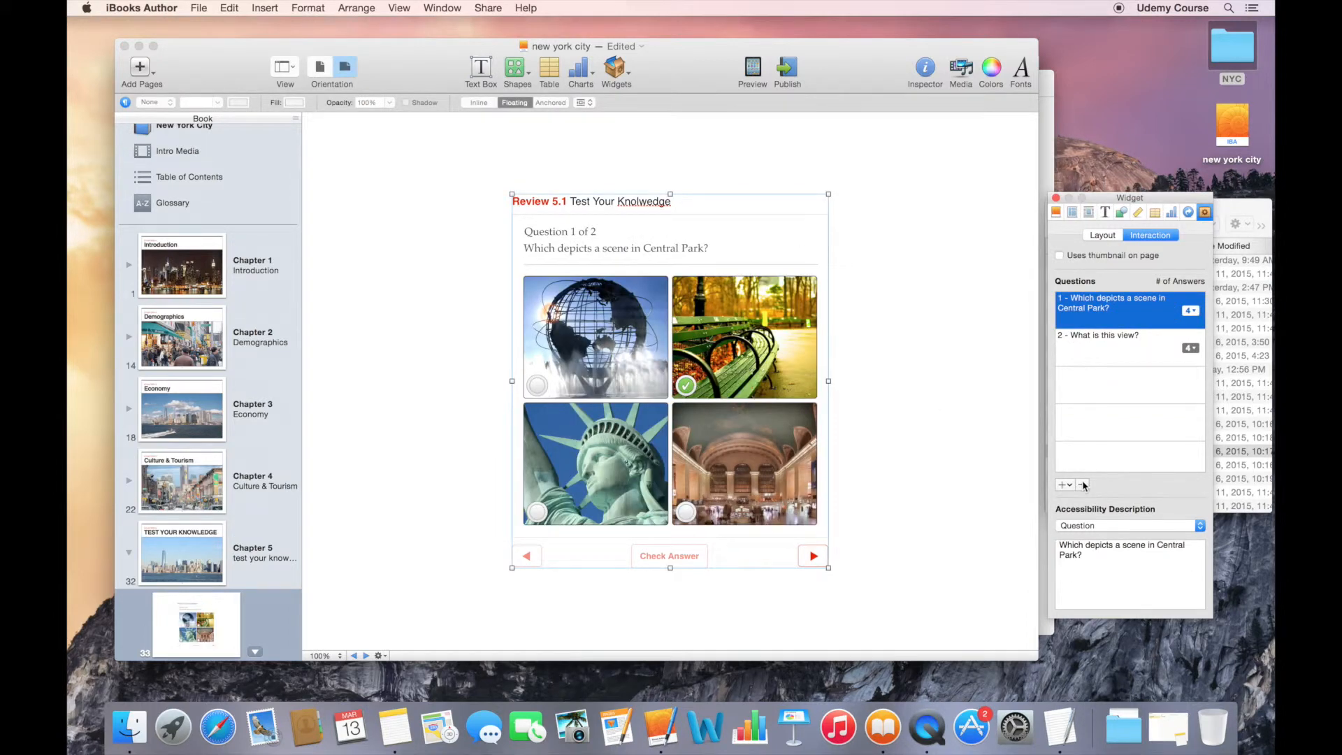
- Preview the book in iBooks and test the Central Park question, checking the globe image first and the park bench image second
click(751, 79)
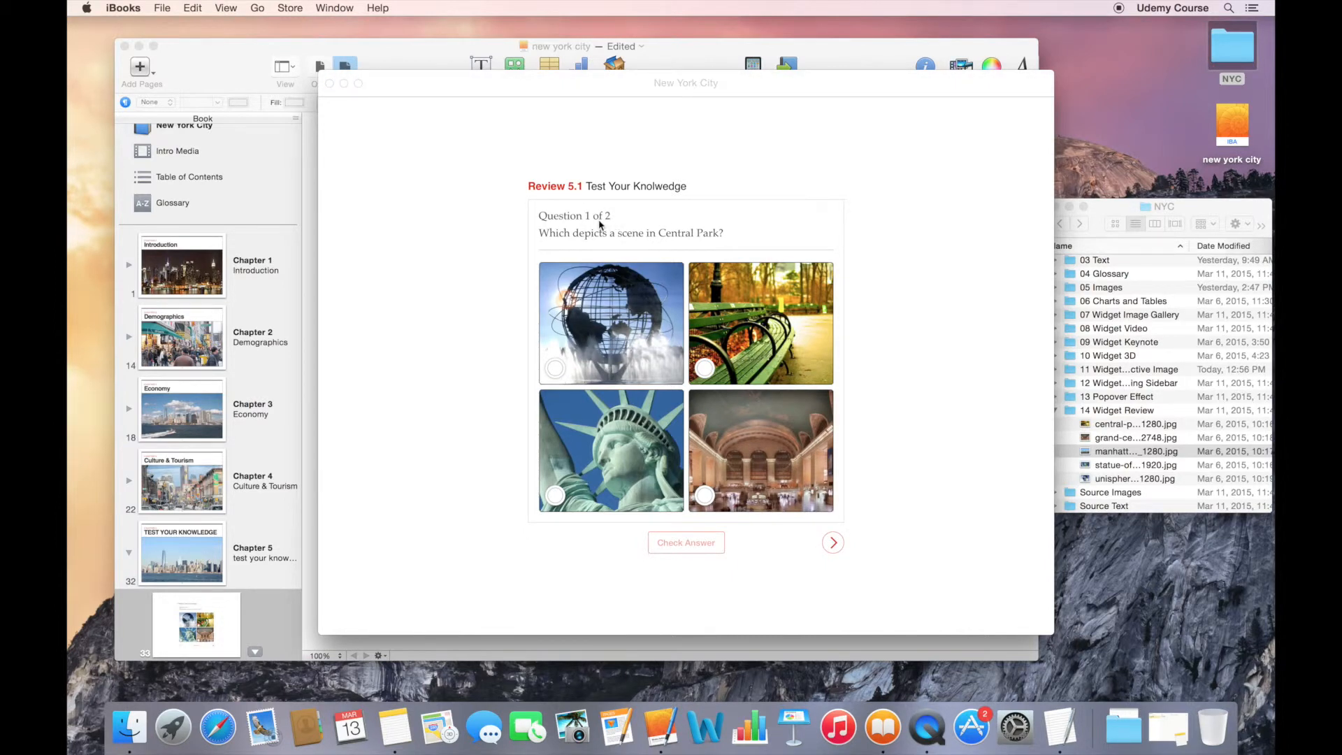
click(555, 367)
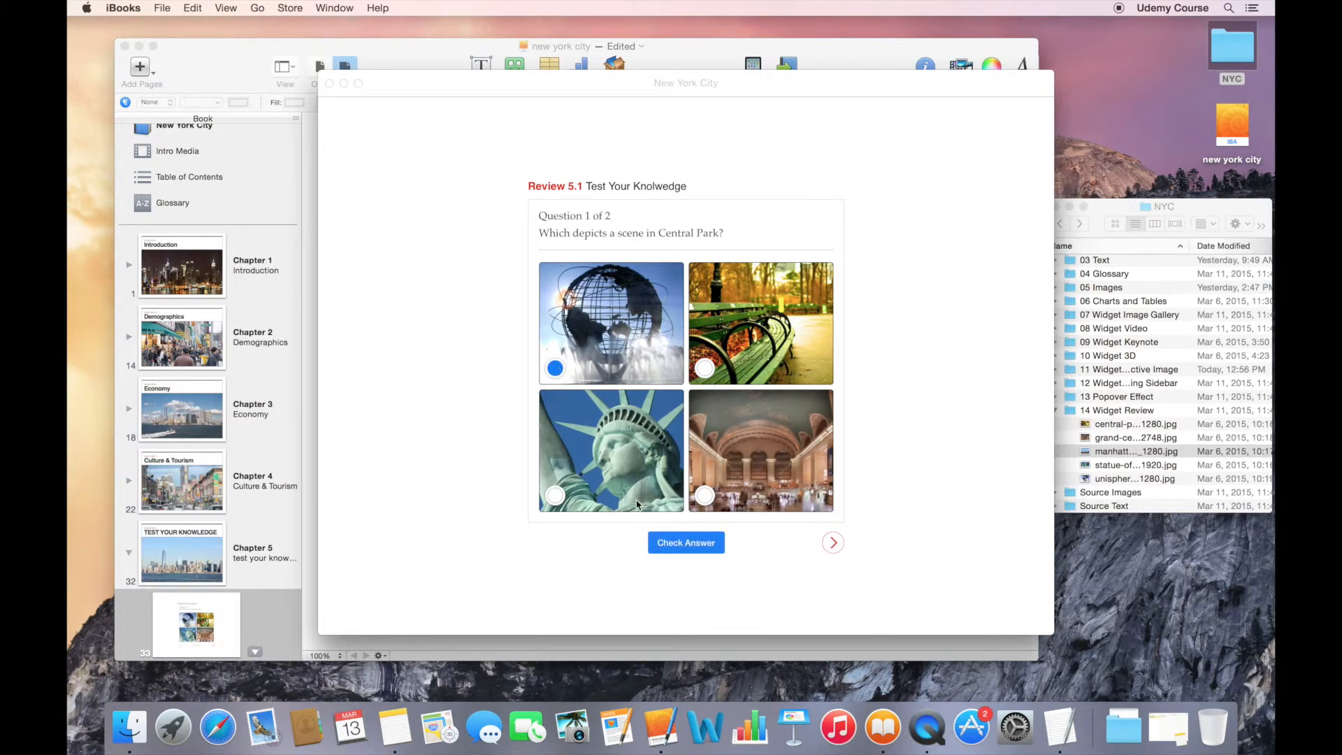
click(672, 548)
click(702, 377)
click(703, 544)
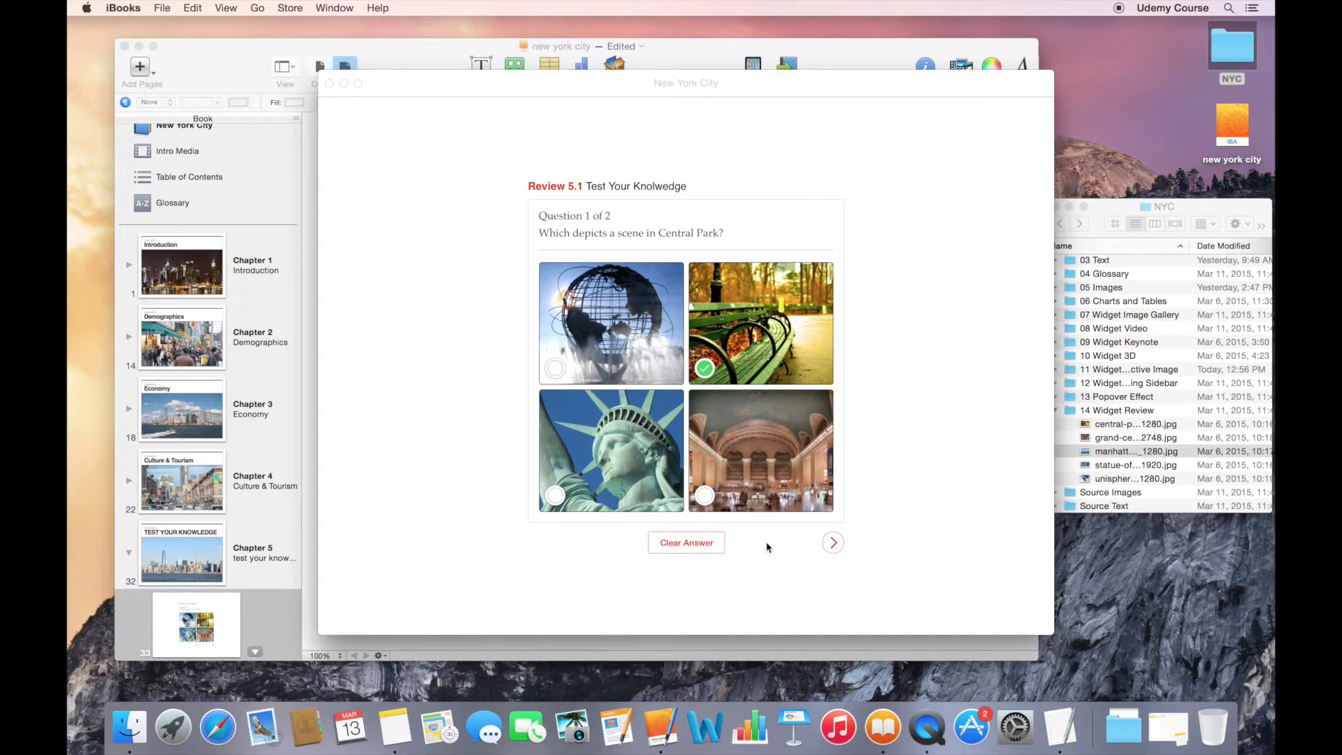
- Test the "What is this view?" question with the Financial district answer, view the quiz results, and close the preview
click(832, 543)
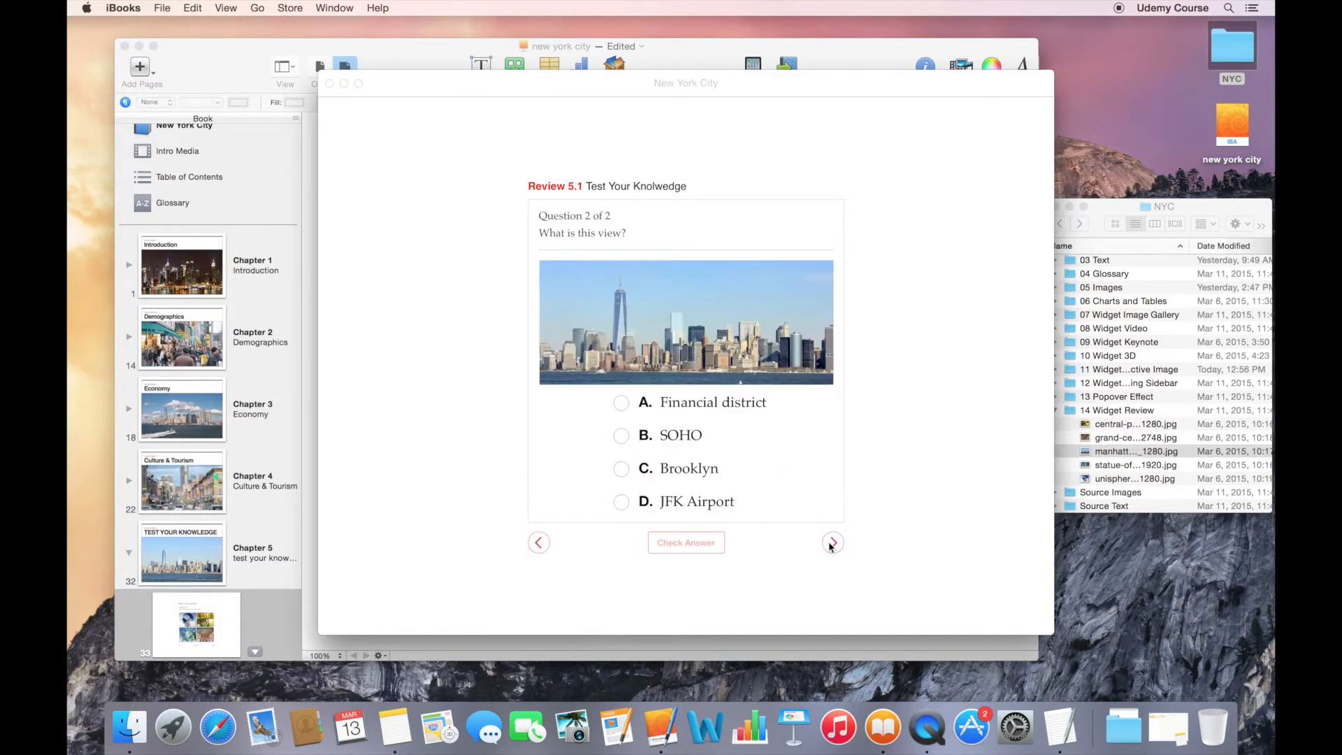
click(621, 402)
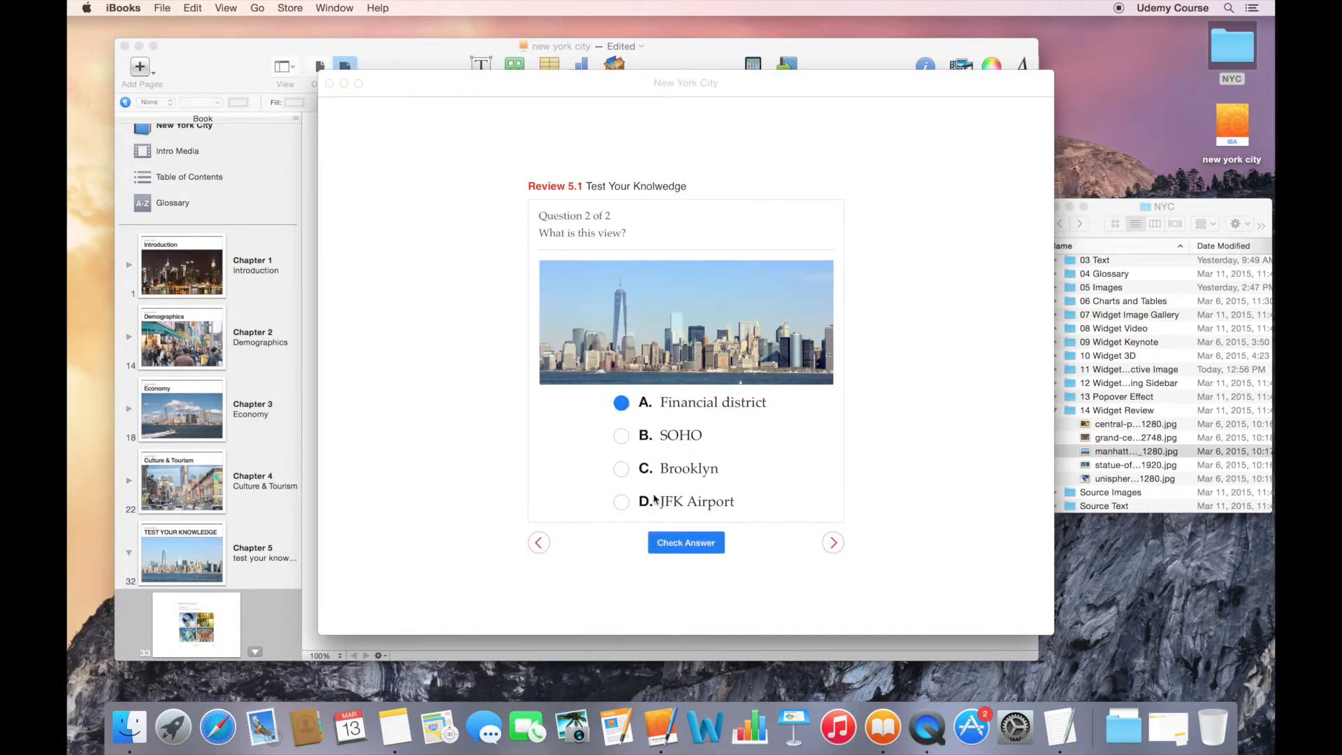
click(675, 544)
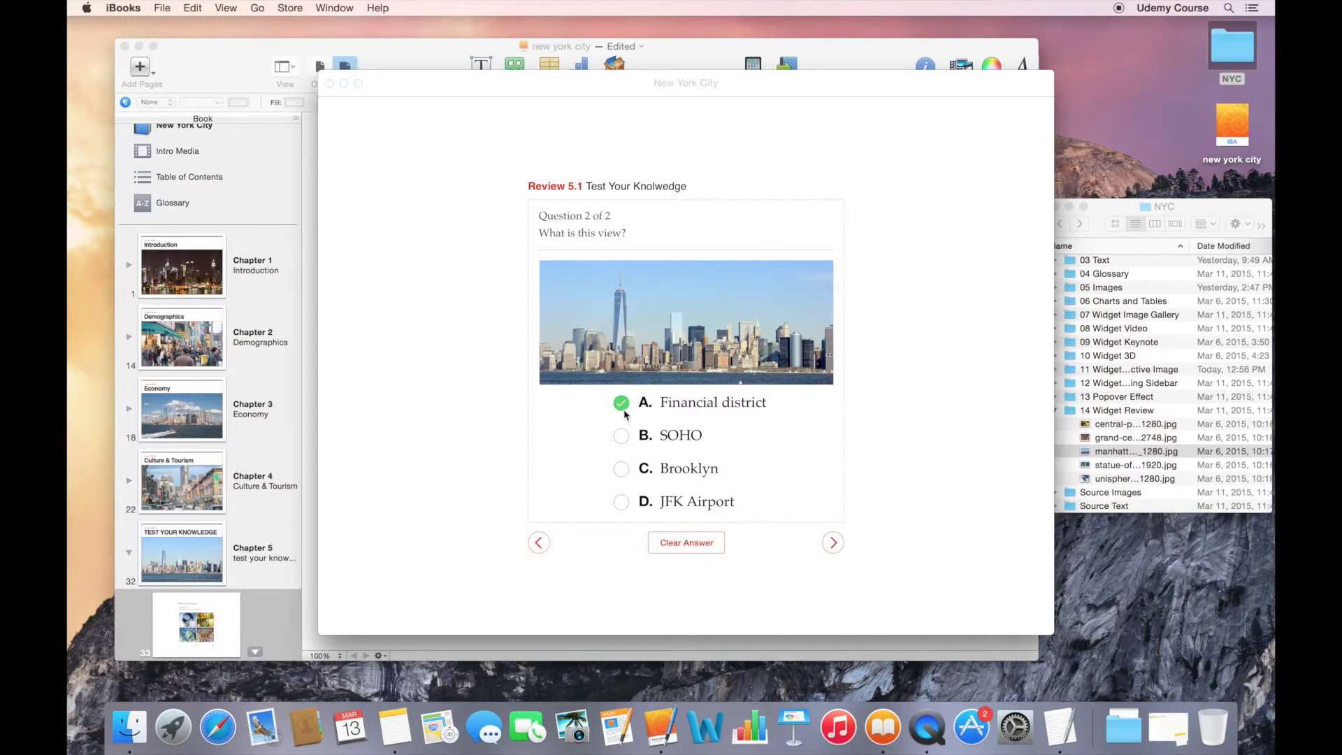
click(833, 543)
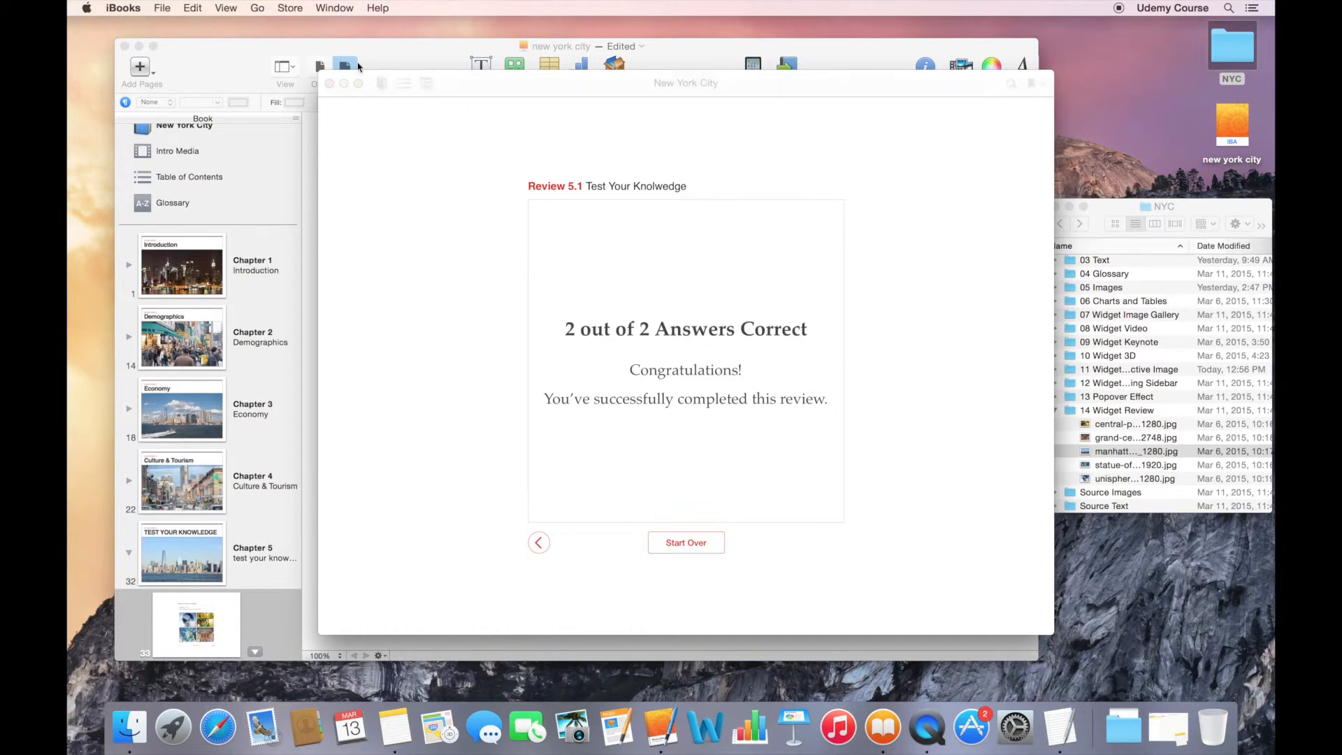
click(329, 83)
click(313, 61)
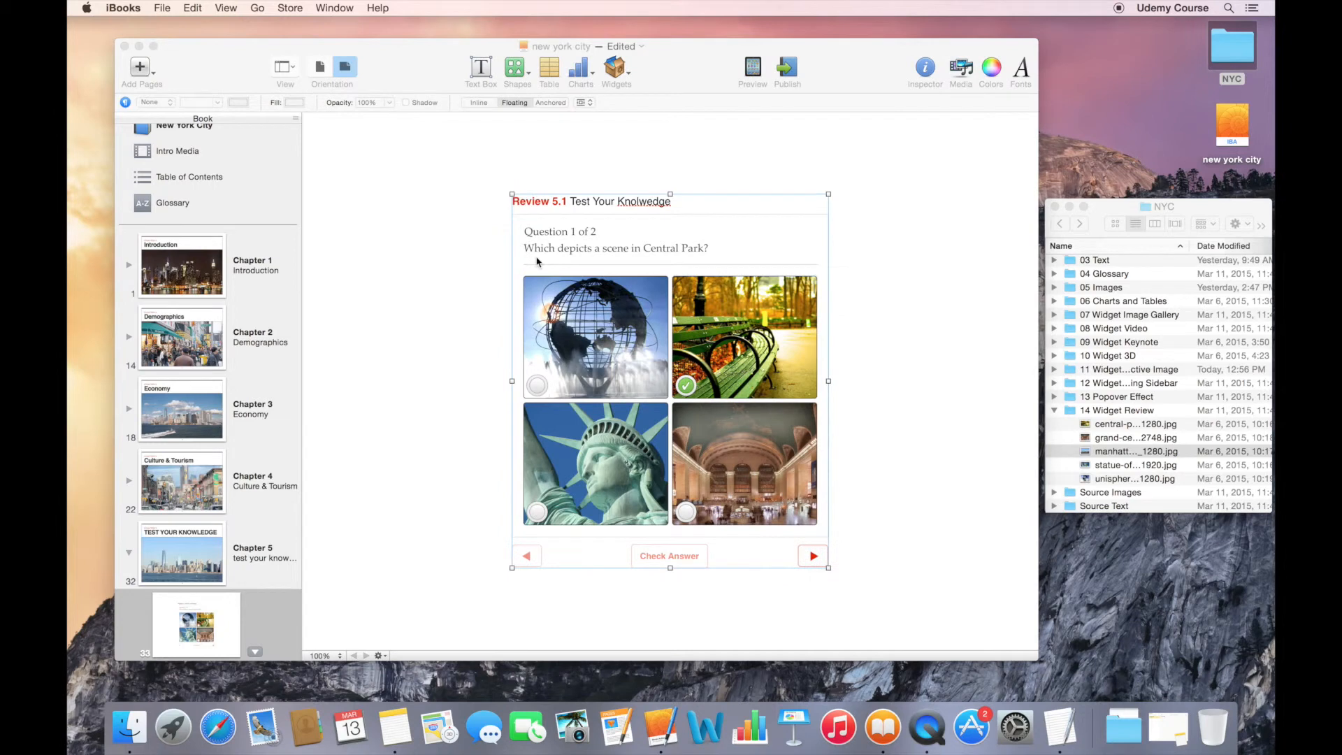